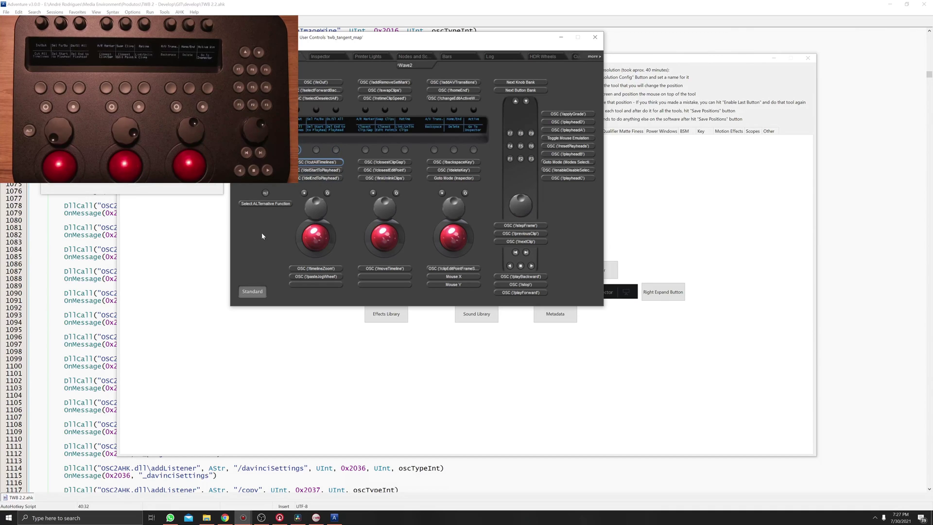
Examine the tool-position setup window and the OSC listener definitions in the TWB 2.2.ahk script, down to the motion effects listeners.
click(162, 288)
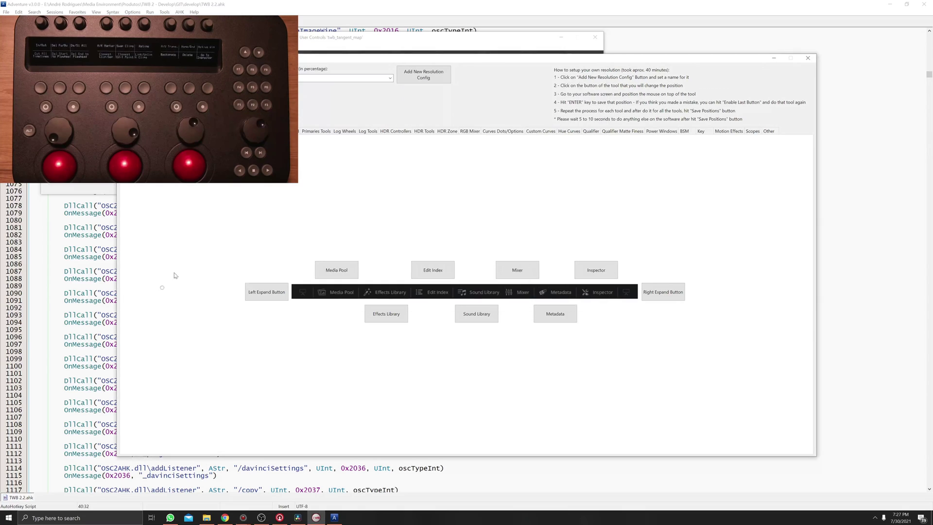
click(307, 41)
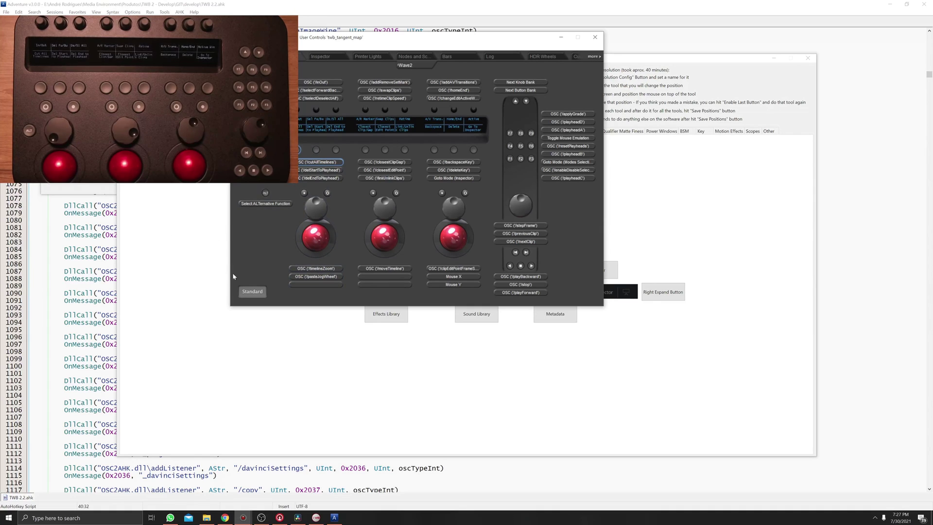
double_click(78, 271)
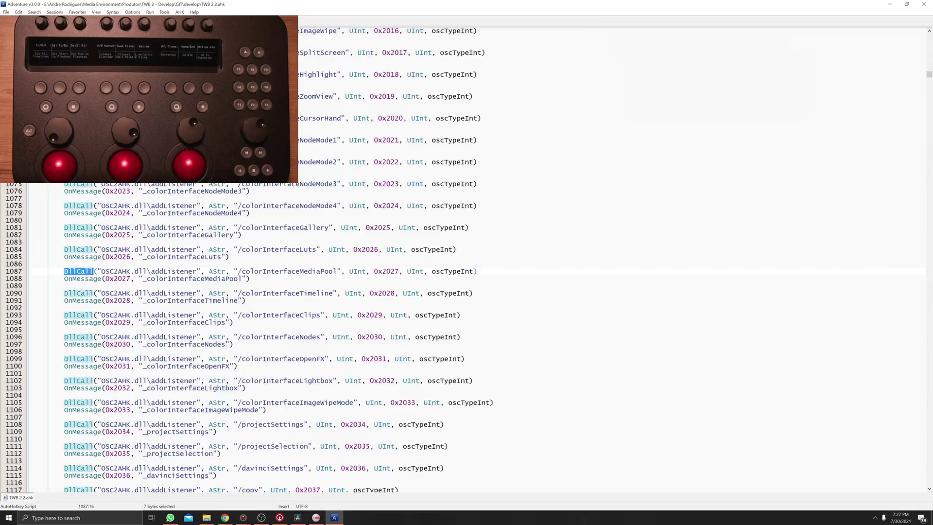
scroll(78, 271, down, 20)
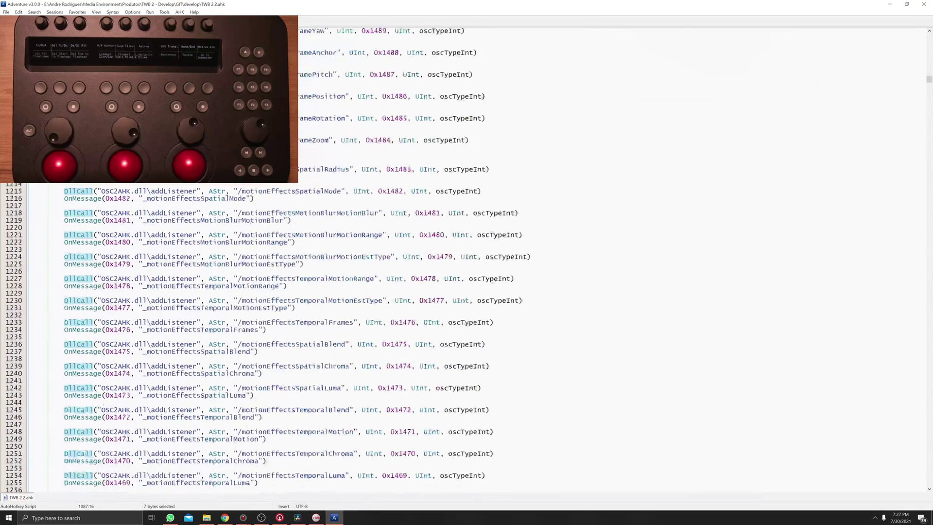
double_click(310, 213)
click(237, 213)
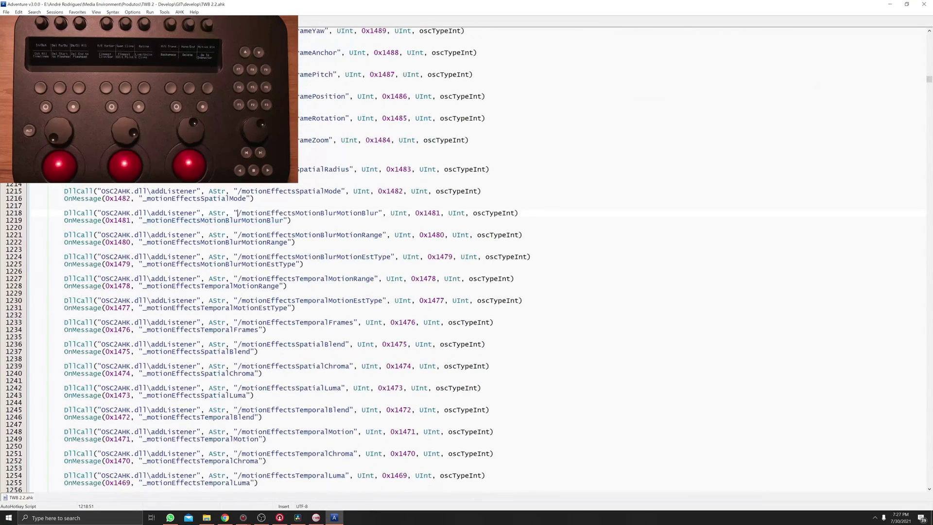
Inspect a button, a knob and the timelineZoom dial in the twb_tangent_map user controls, and review the tool-position setup window.
click(316, 517)
click(243, 517)
click(214, 478)
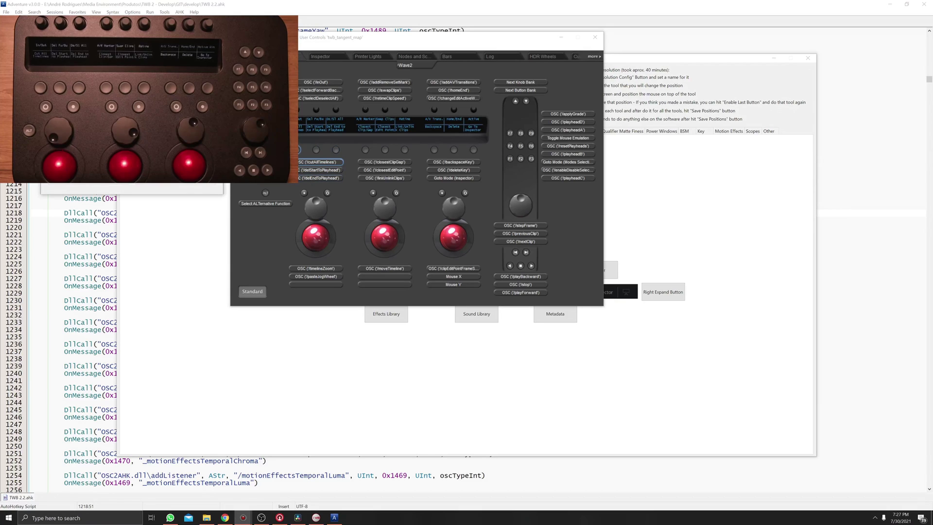
click(333, 150)
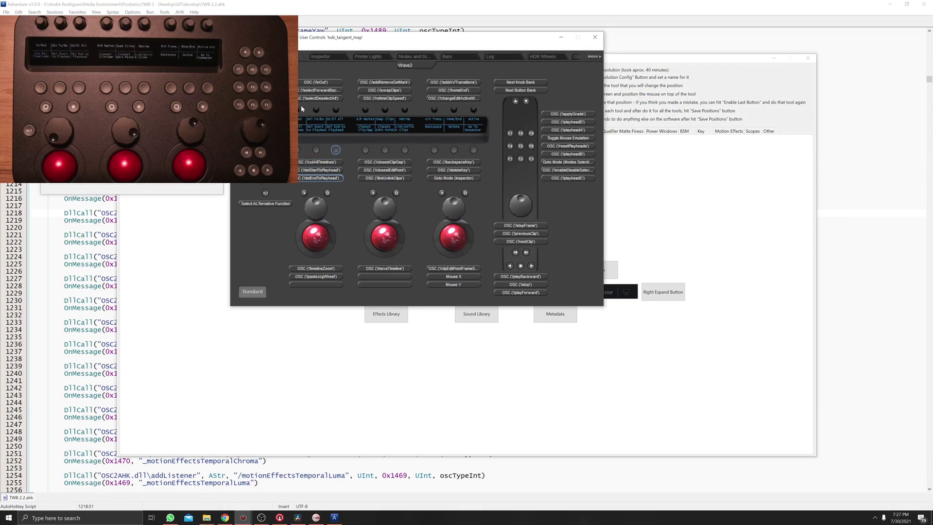
click(316, 110)
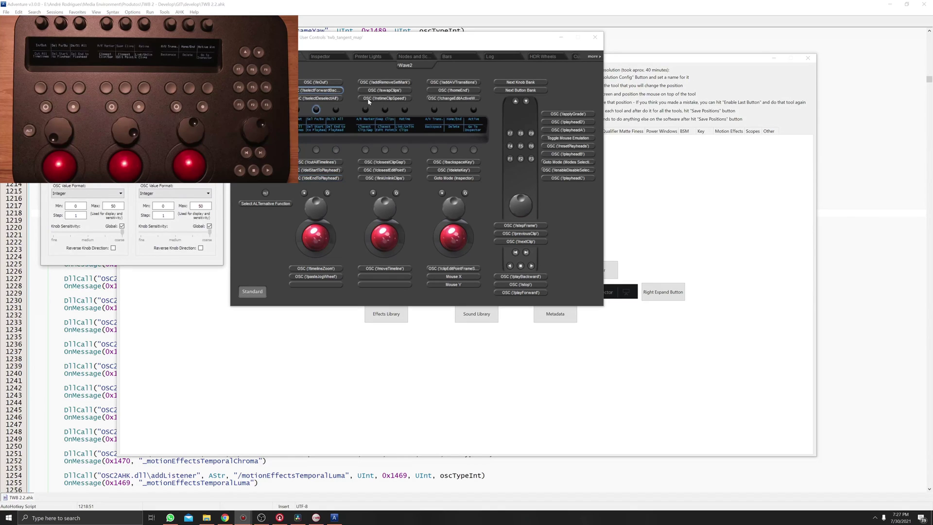
click(339, 269)
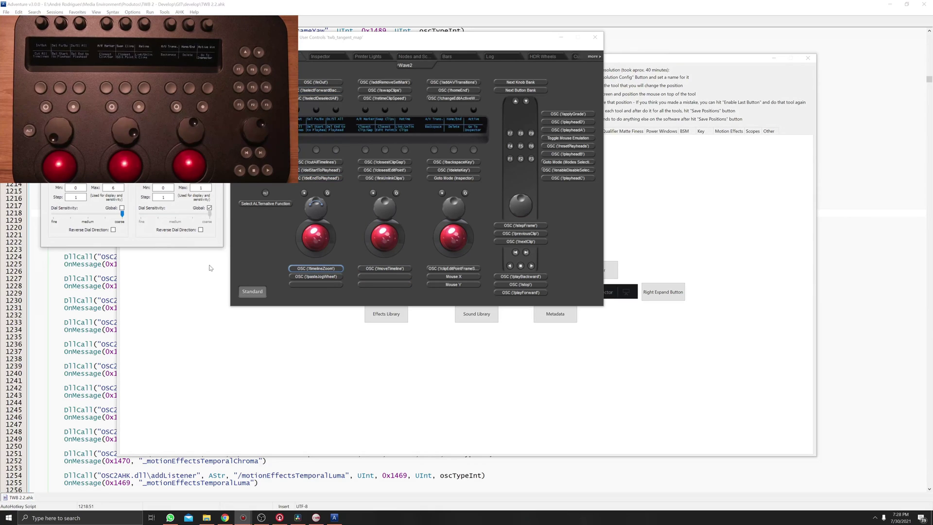
click(199, 346)
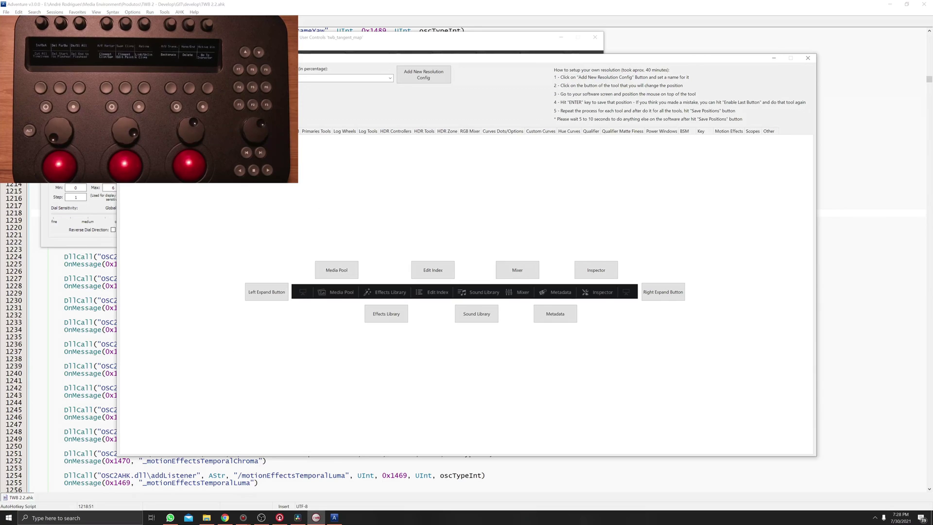
click(308, 39)
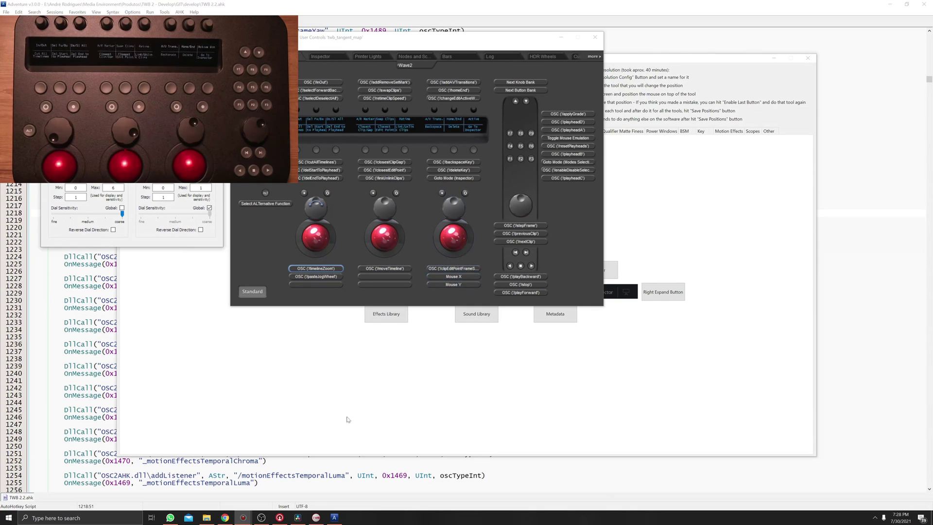
Switch to DaVinci Resolve and play Timeline 1 forward from the start, stopping at 01:00:02:26.
click(297, 517)
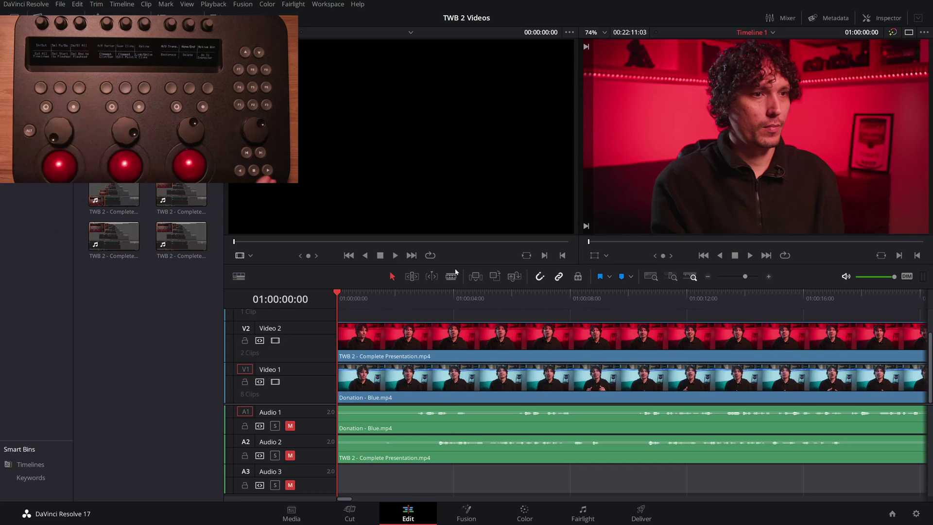
key(l)
key(l)
key(k)
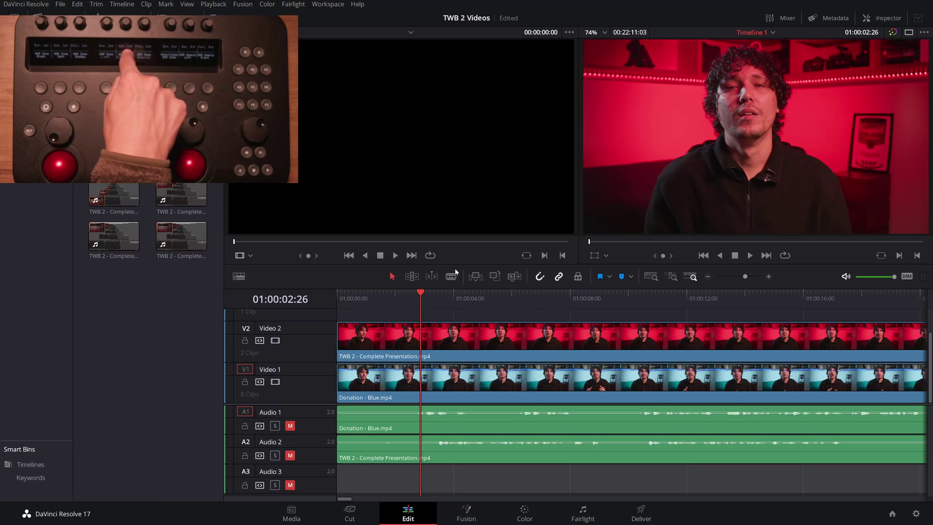
Alternate between the Color and Edit pages, and add a linear power window to clip 02 on the Color page.
key(shift+6)
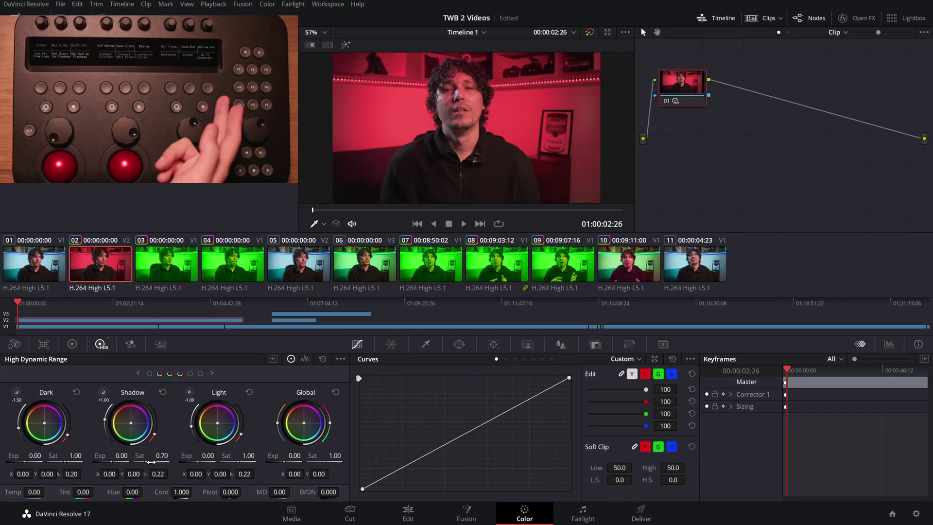
key(shift+4)
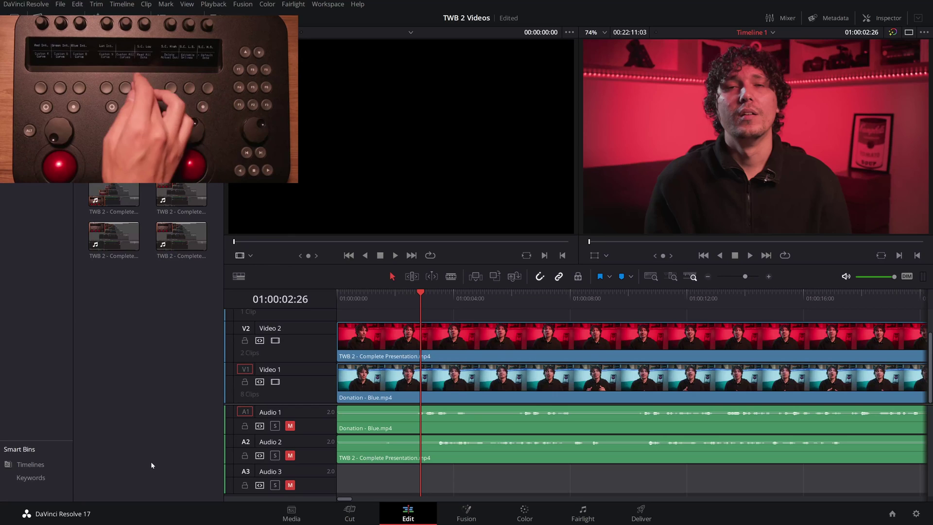
key(shift+6)
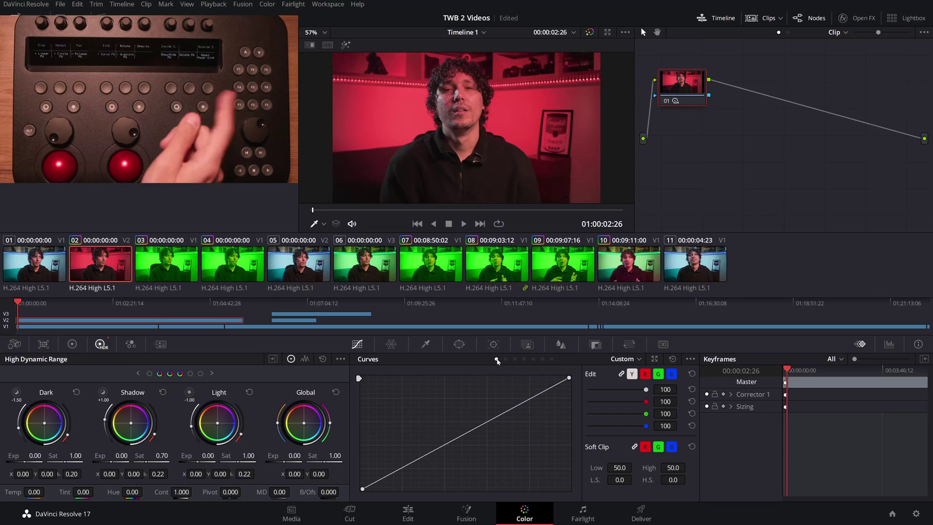
click(459, 344)
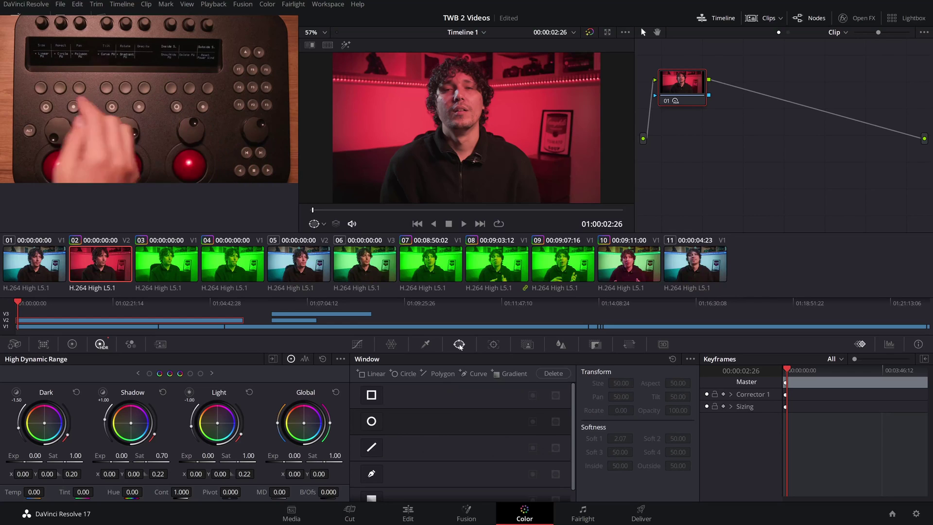
click(374, 374)
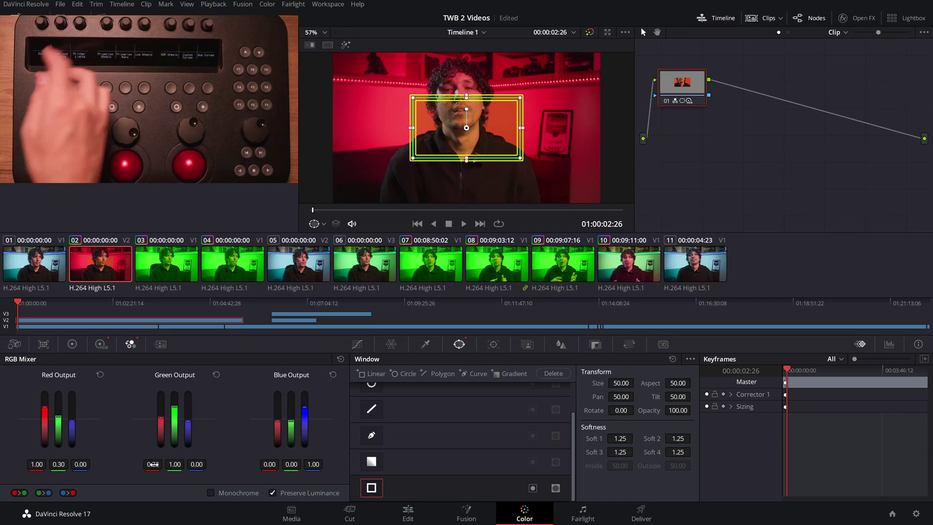
Play the timeline on the Edit page up to 01:00:04:04 and return to the Color page.
key(shift+4)
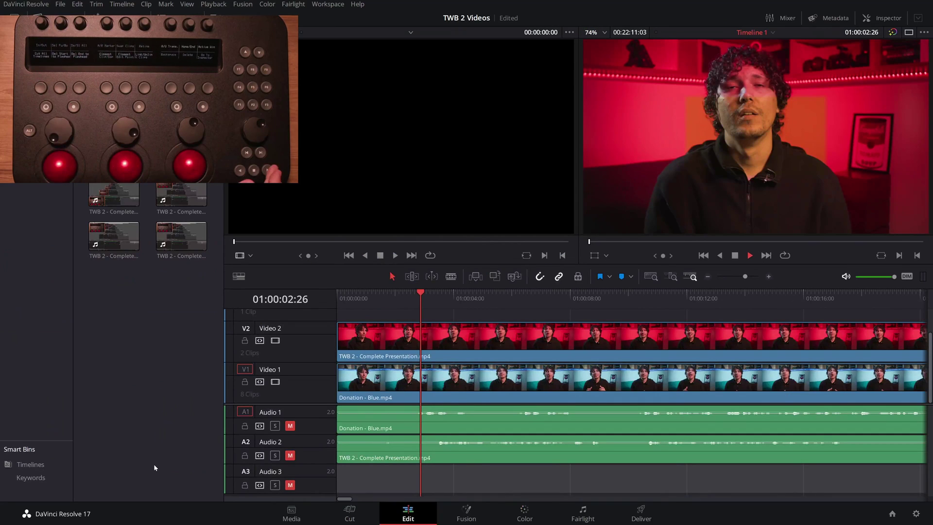
key(space)
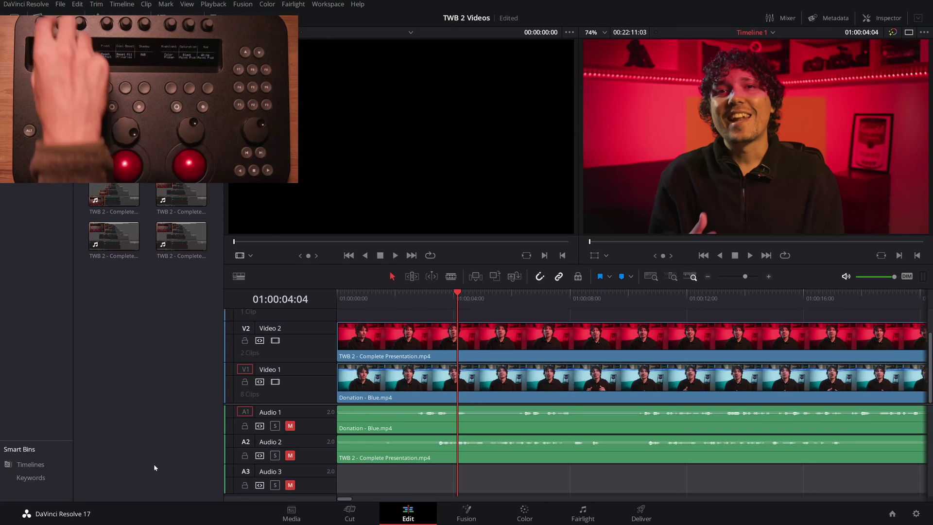
key(shift+6)
Try a higher Temp in the Primaries wheels, and reset the Temp and Hue values to their defaults.
drag(85, 372, 100, 372)
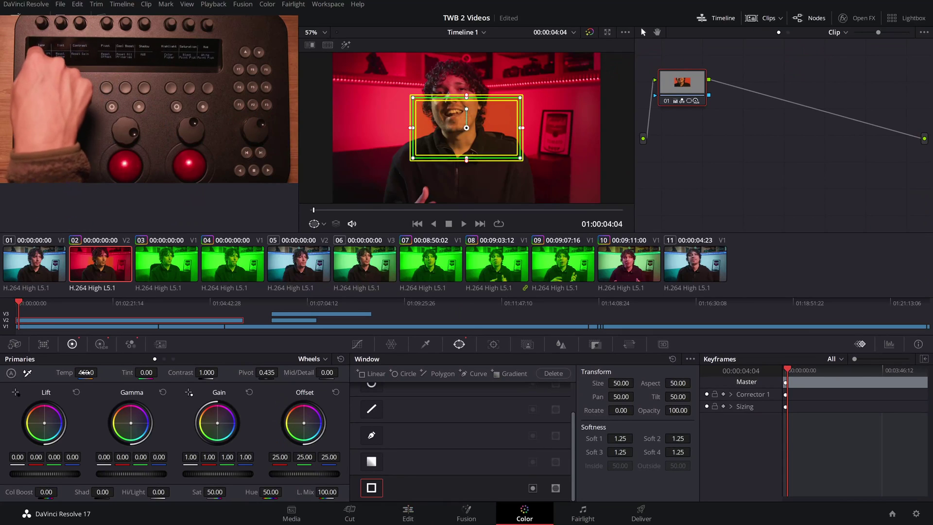
double_click(86, 372)
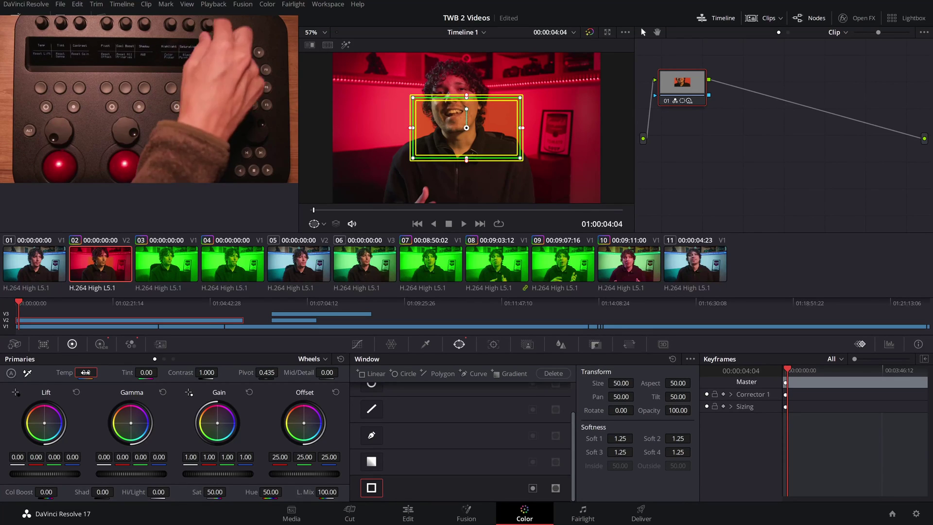
double_click(270, 492)
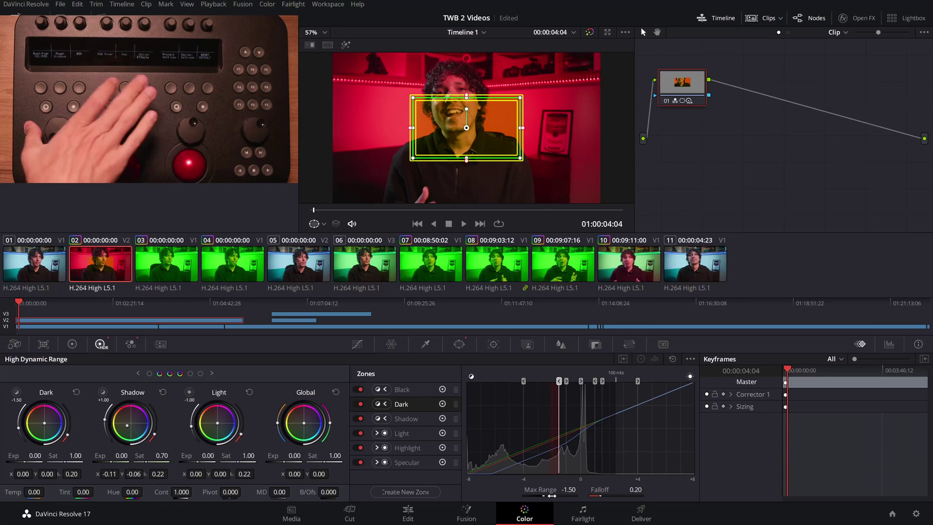
Set the Temporal NR frames to 2 in the Motion Effects for clip 02.
click(160, 344)
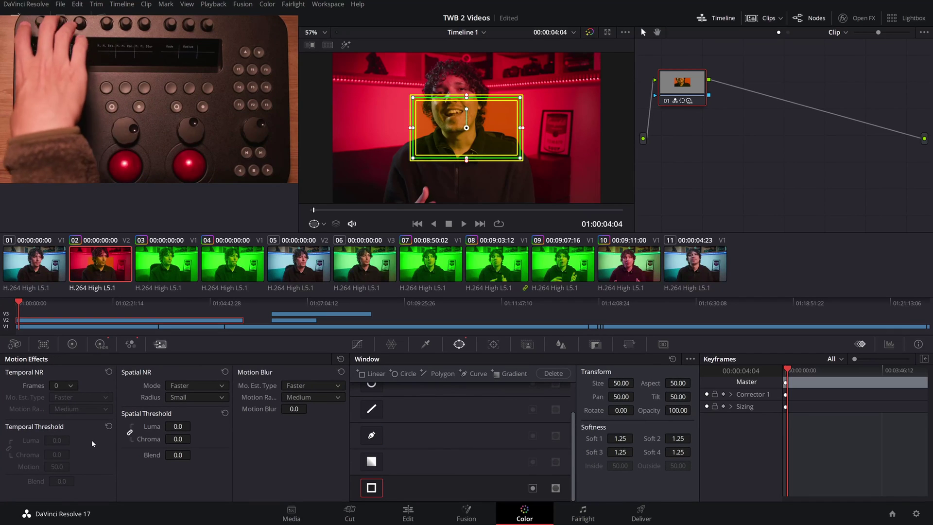
click(61, 385)
click(60, 407)
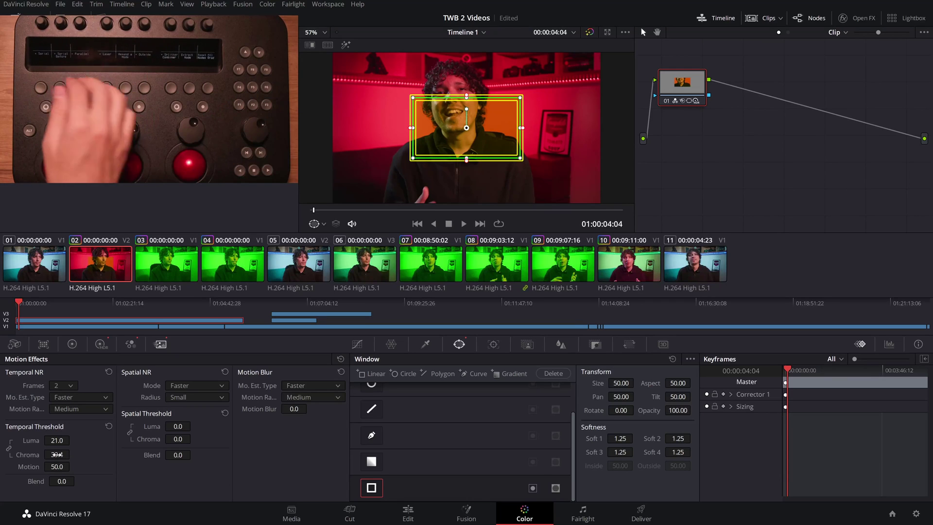
Add a serial node, a serial node before the current one and a parallel node to clip 02, and display the Parade scope.
key(alt+s)
key(shift+s)
key(alt+p)
key(ctrl+shift+w)
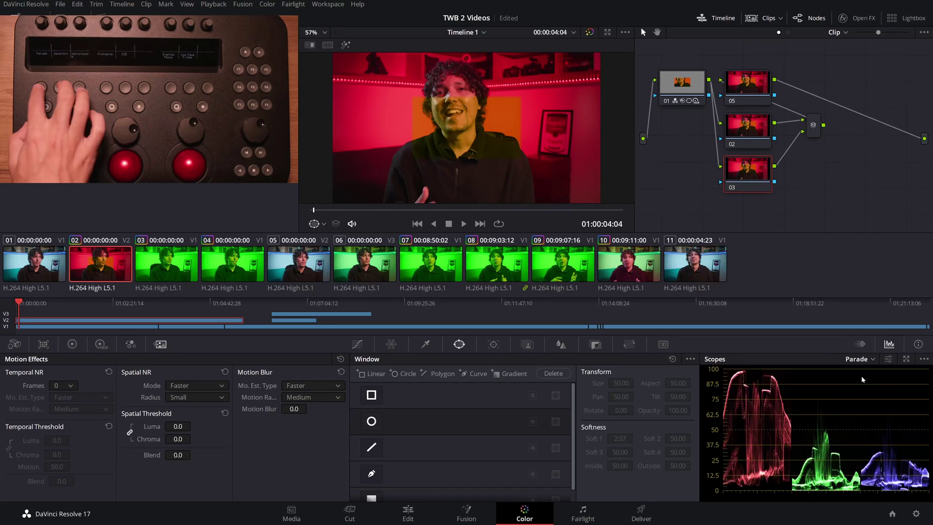
key(ctrl+shift+p)
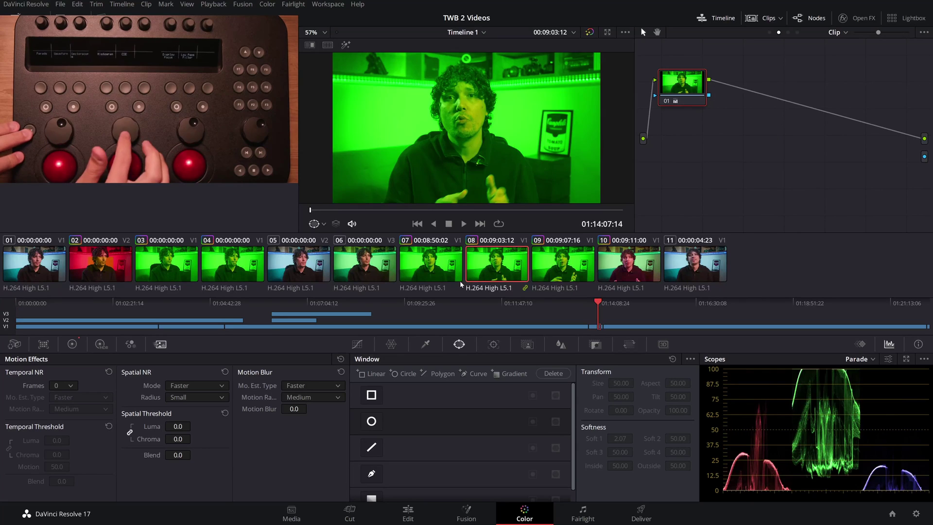
Step back and forth through the timeline clips on the Color page, ending on clip 05.
key(Up)
key(Up)
key(Up)
key(Up)
key(Up)
key(Up)
key(Up)
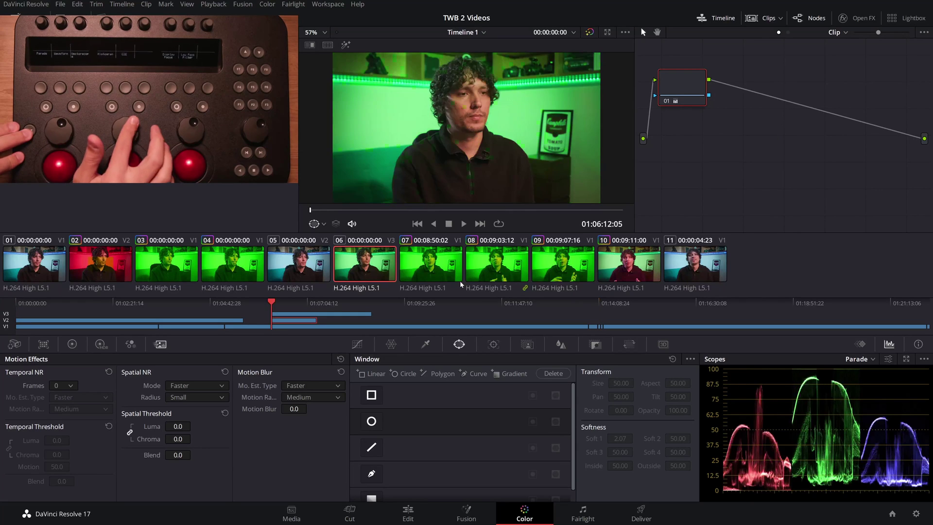
key(Down)
key(Down)
key(Down)
key(Down)
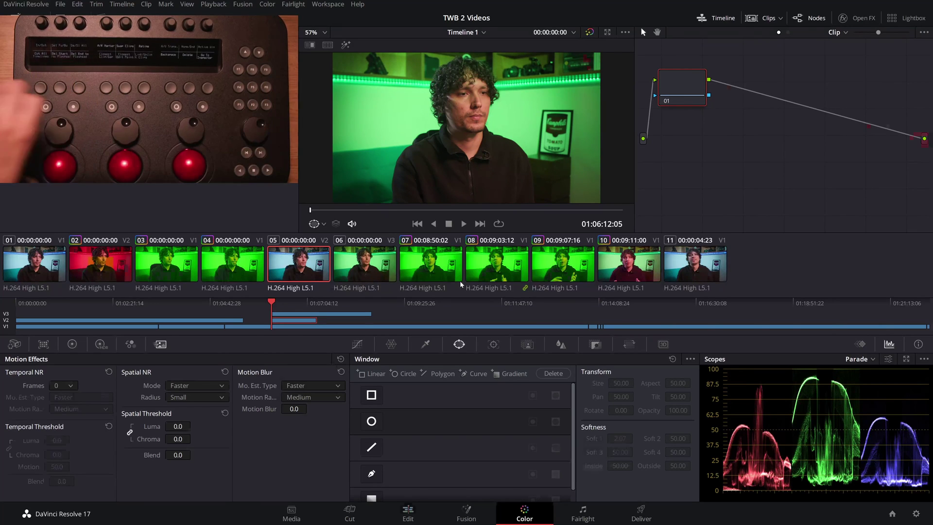
On the Edit page, copy the last TWB 2 - Overview.mp4 clip on Video 1 and paste 13 copies end to end after it.
key(shift+4)
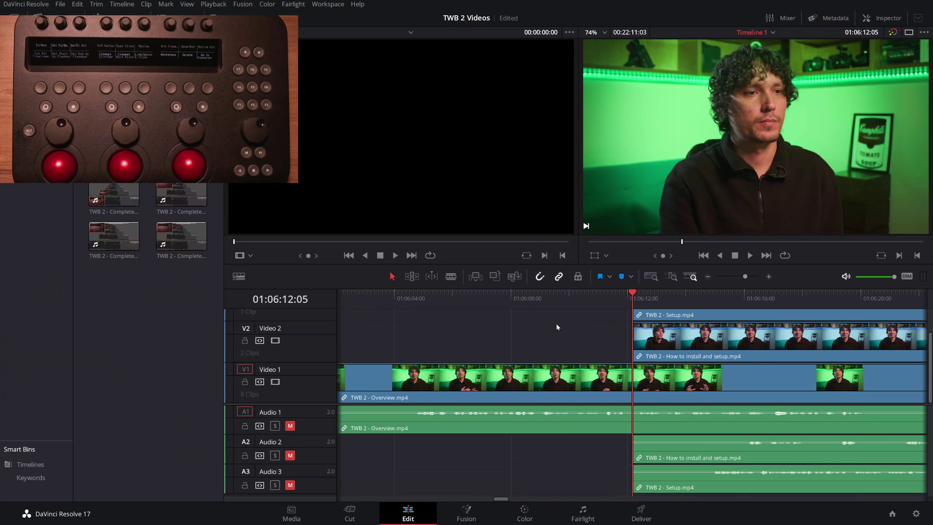
key(ctrl+minus)
key(ctrl+minus)
key(ctrl+minus)
key(ctrl+minus)
key(ctrl+minus)
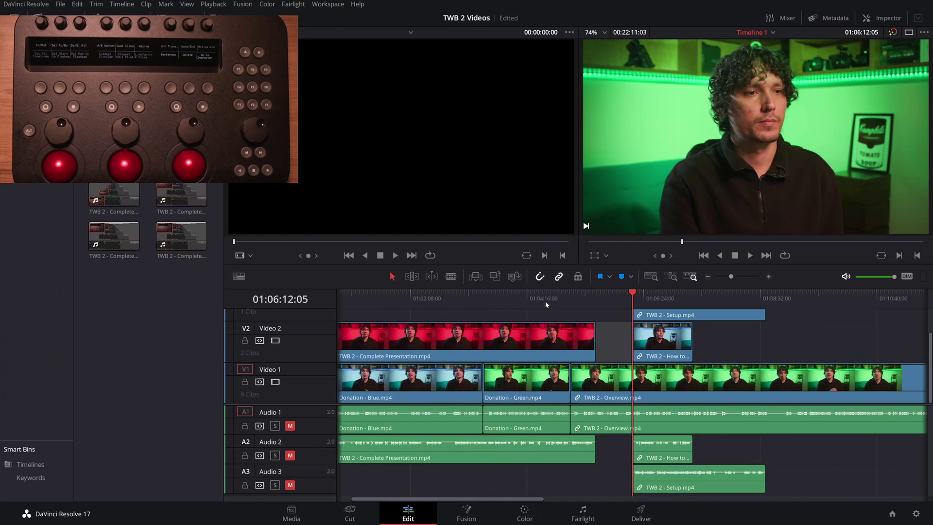
key(ctrl+minus)
key(ctrl+minus)
click(613, 381)
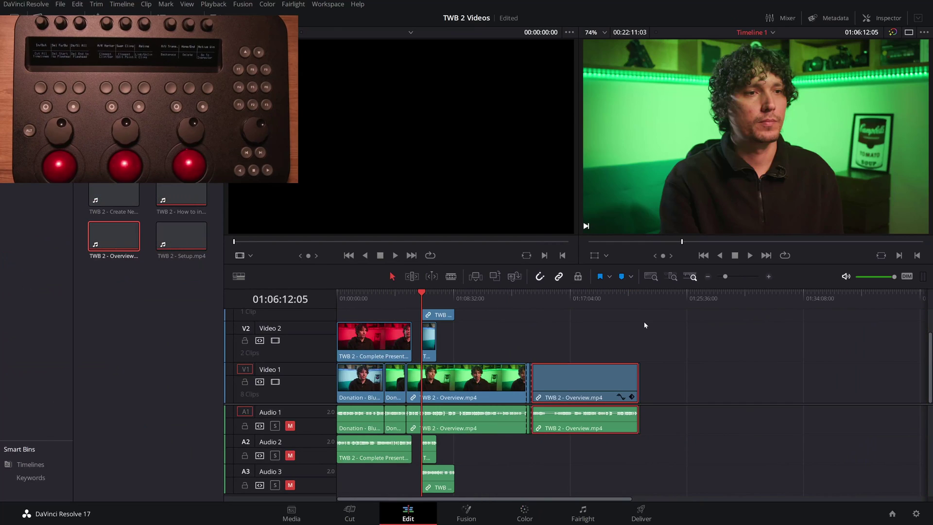
key(ctrl+c)
key(End)
key(ctrl+v)
key(shift+F12)
key(shift+F12)
key(shift+F12)
key(shift+F12)
key(shift+F12)
key(shift+F12)
key(shift+F12)
key(shift+F12)
key(shift+F12)
key(shift+F12)
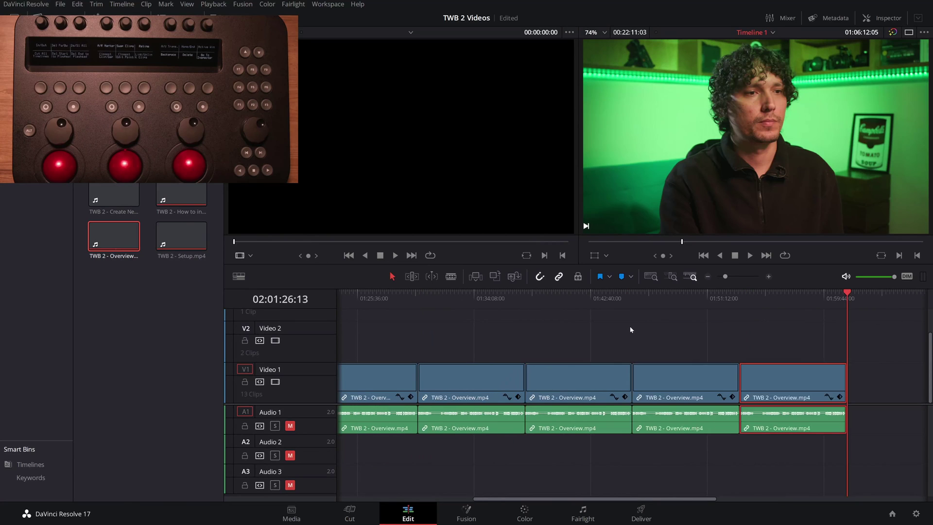
key(shift+F12)
key(shift+F12)
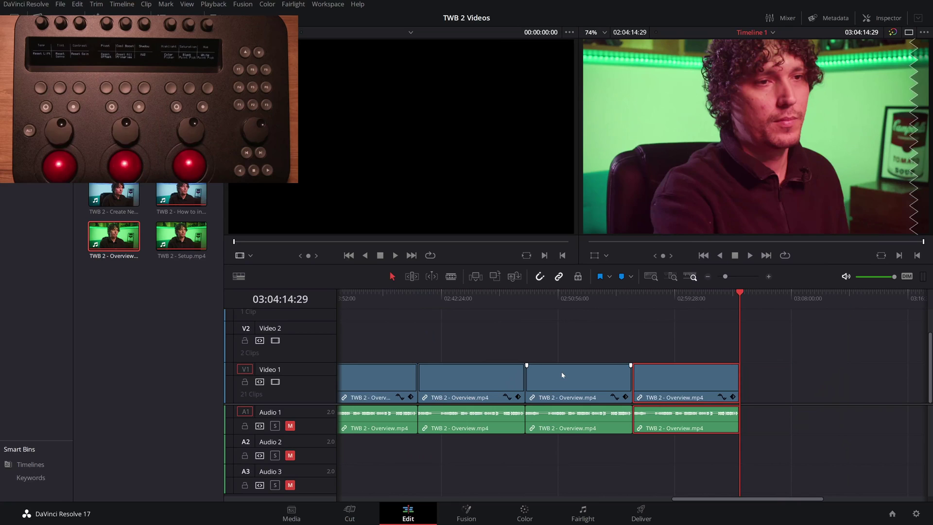
On the Color page, step back from the last clip, 24, to clip 12.
key(shift+6)
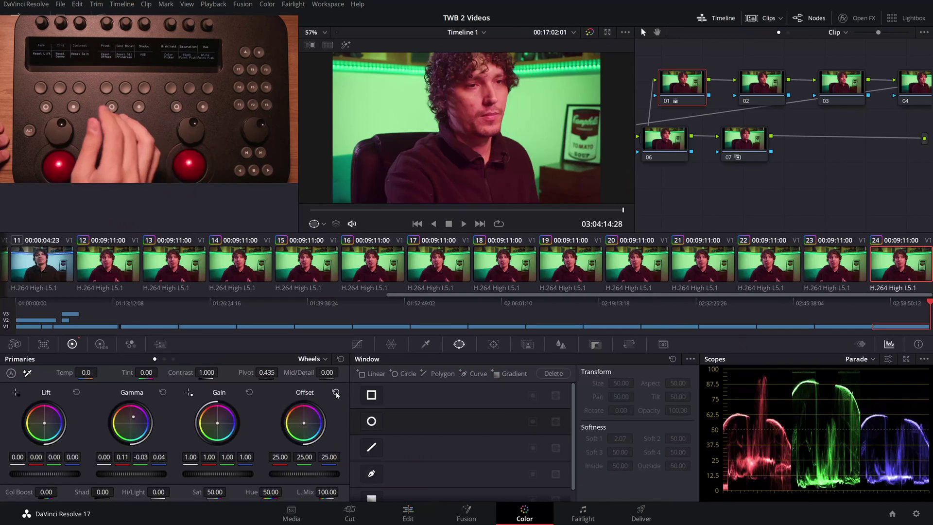
scroll(461, 284, left, 5)
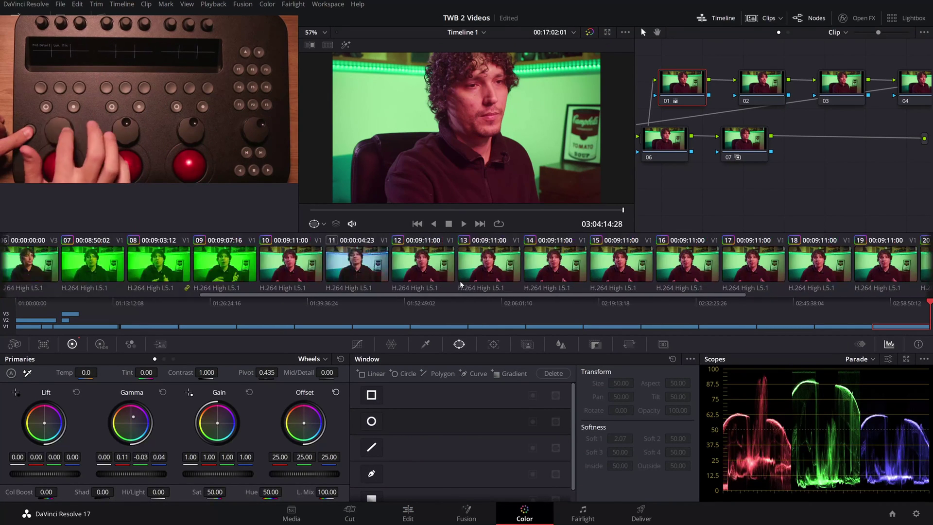
scroll(460, 284, right, 5)
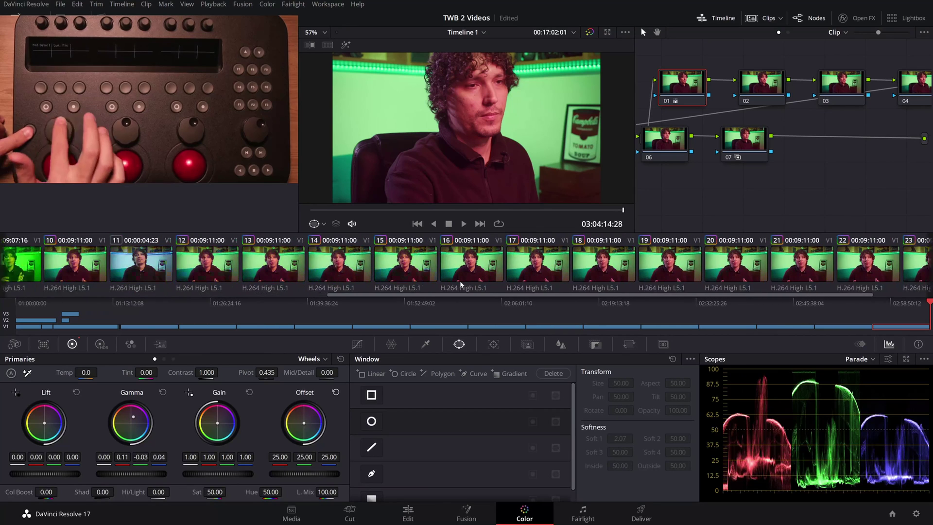
scroll(461, 284, right, 2)
key(Up)
key(Up)
key(Up)
key(Up)
key(Up)
key(Up)
key(Up)
key(Up)
key(Up)
key(Up)
key(Up)
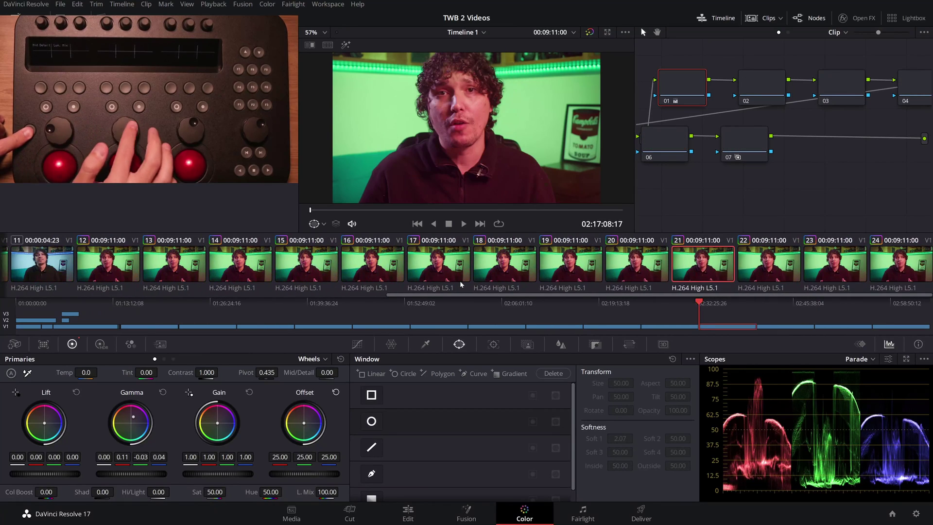
key(Up)
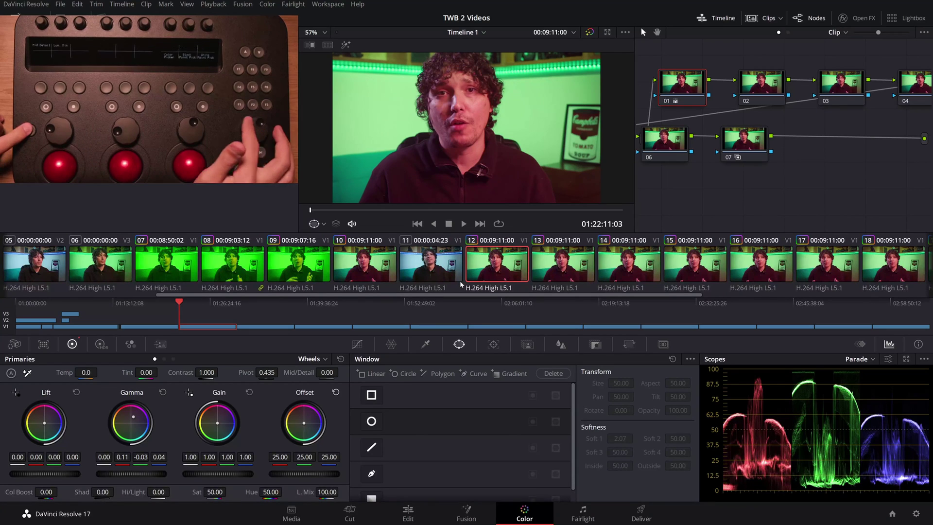
Step the node selection backward and forward through clip 12's node graph, ending on node 04.
key(shift+semicolon)
key(shift+semicolon)
key(shift+semicolon)
key(shift+semicolon)
key(shift+semicolon)
key(shift+semicolon)
key(shift+semicolon)
key(shift+semicolon)
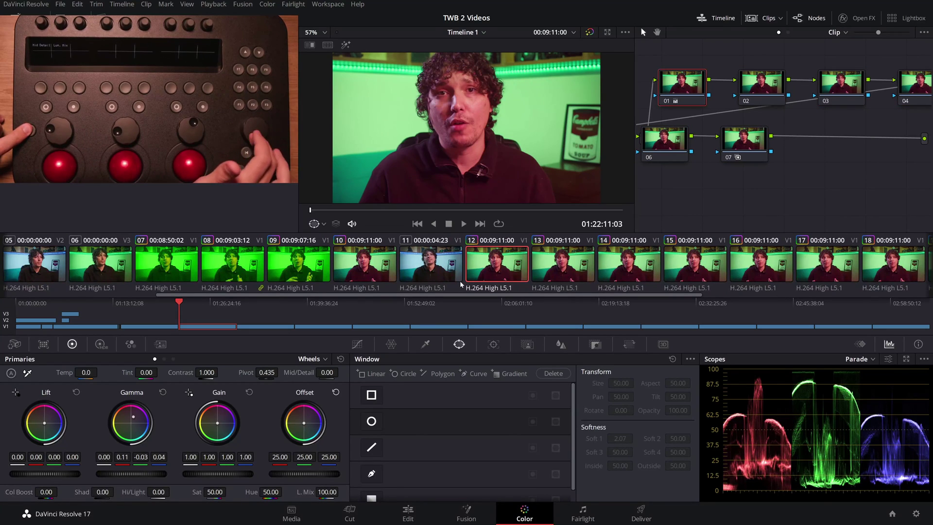
key(shift+apostrophe)
key(shift+apostrophe)
key(shift+apostrophe)
key(shift+apostrophe)
key(shift+apostrophe)
key(shift+apostrophe)
key(shift+semicolon)
key(shift+apostrophe)
key(shift+semicolon)
key(shift+semicolon)
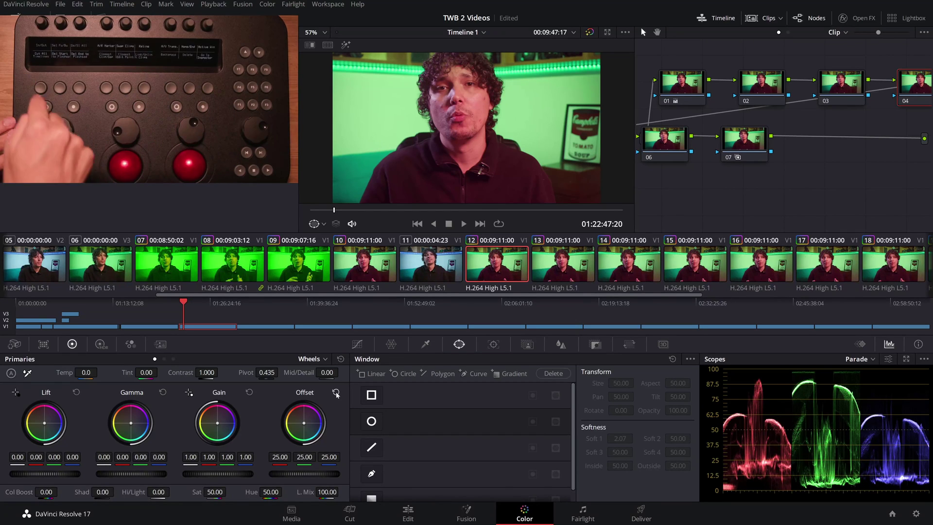
Return to the Edit page, play the timeline forward and split the Video 1 clip at 01:22:48:22.
key(shift+4)
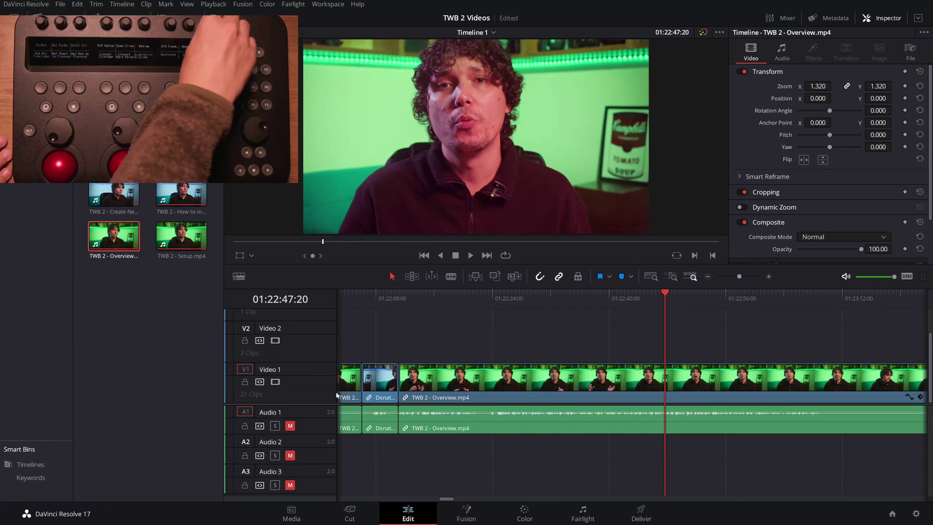
key(l)
key(l)
key(k)
key(ctrl+b)
Play ahead to 01:22:53:17 and ripple-trim the start of the split clip up to the playhead.
key(l)
key(l)
key(l)
key(l)
key(k)
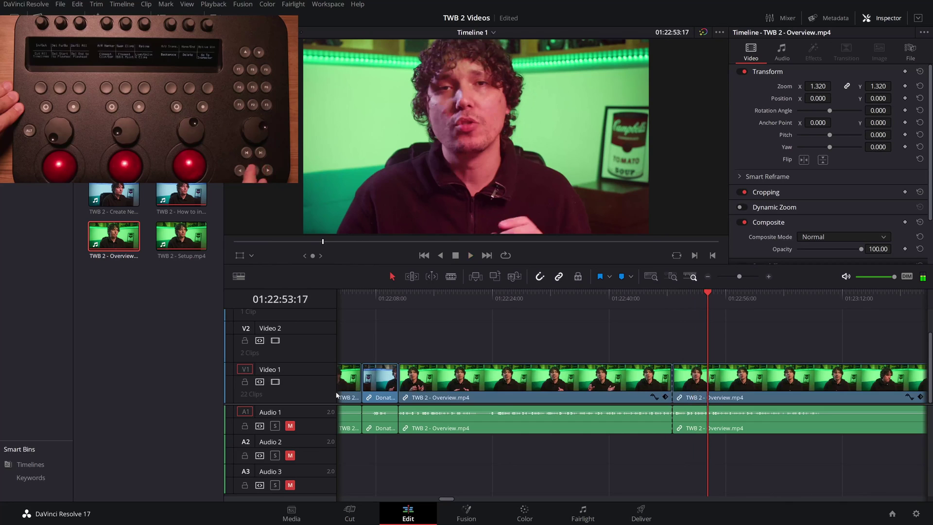
key(shift+bracketleft)
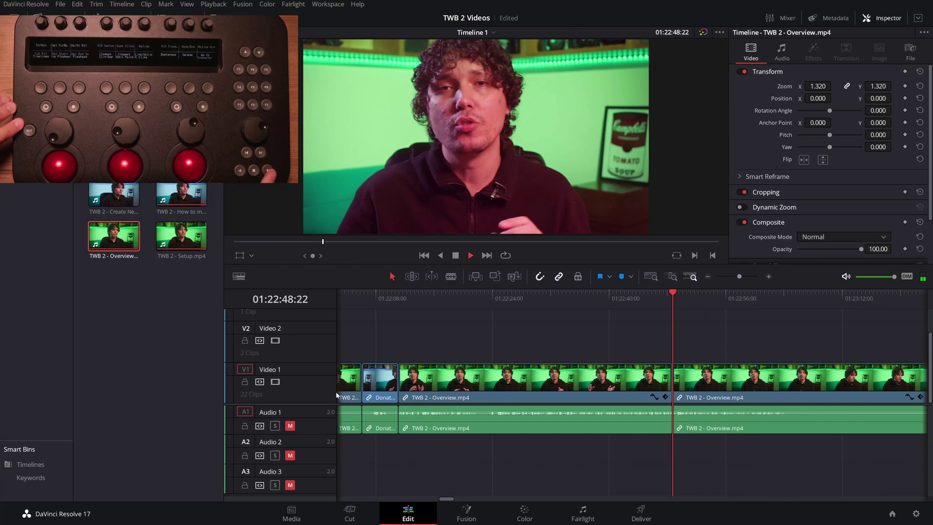
Split the Video 1 clip at 01:22:53:16 and, after playing on, again at 01:22:59:12.
key(k)
key(ctrl+b)
key(l)
key(l)
key(l)
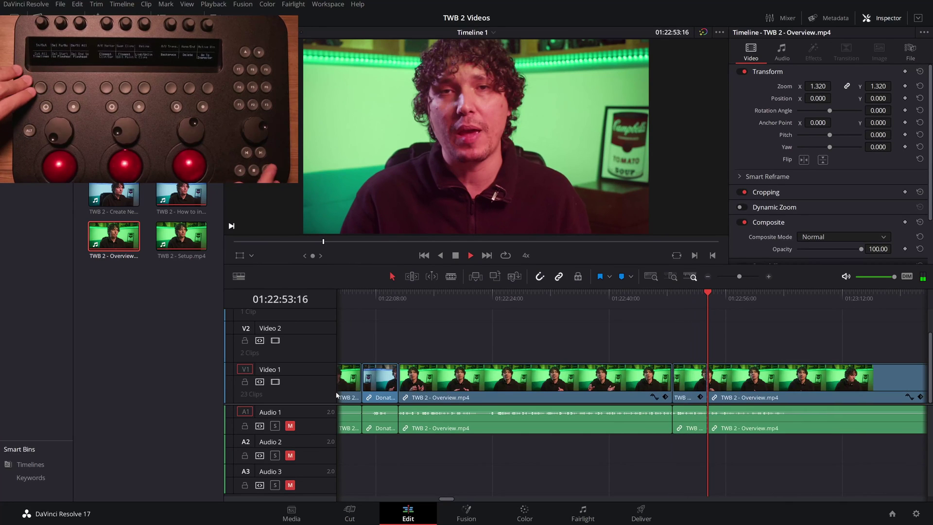
key(k)
key(ctrl+backslash)
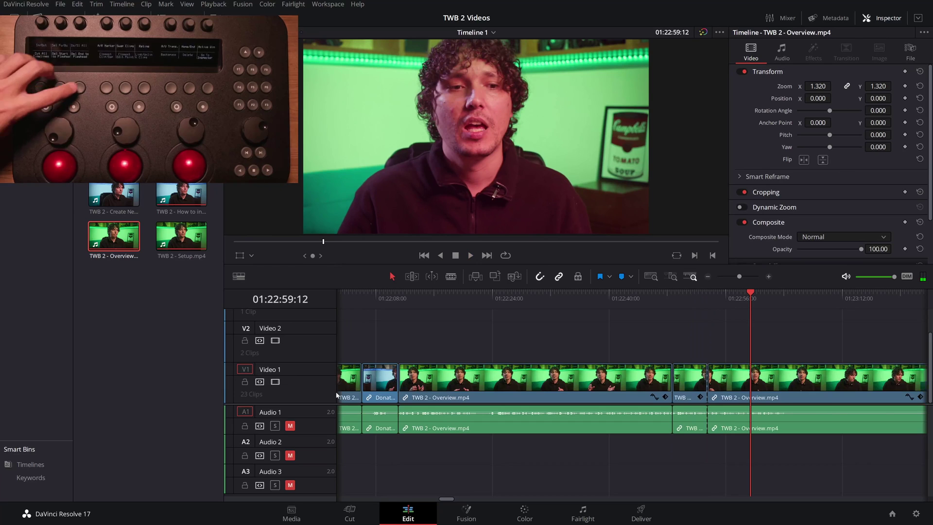
Select the clip starting at 01:22:59:12 and nudge it about ten frames later, opening a gap at the playhead.
key(shift+v)
key(period)
key(period)
key(period)
key(period)
key(period)
key(period)
key(period)
key(period)
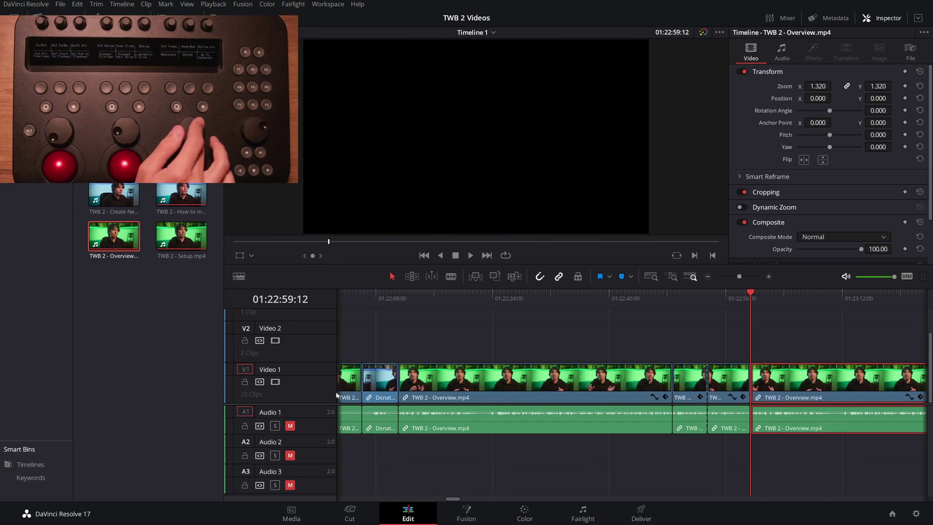
key(period)
key(period)
key(comma)
key(period)
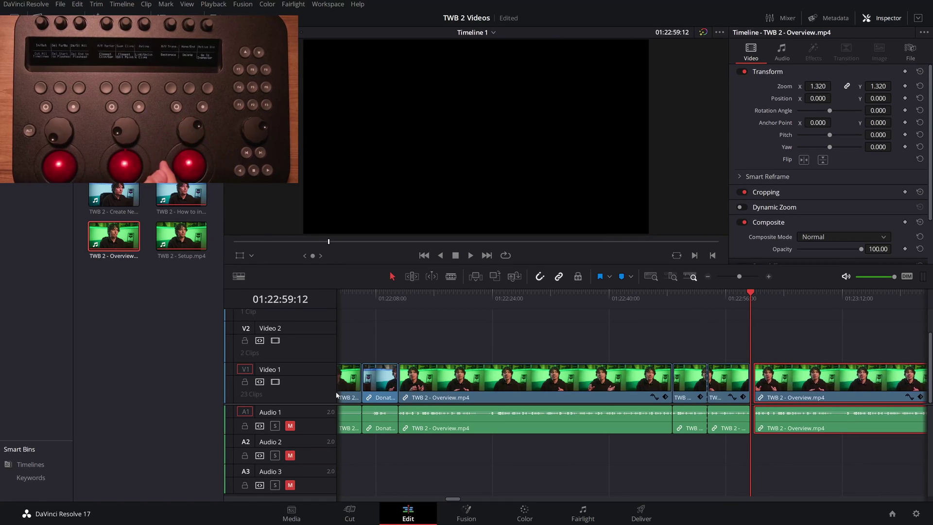
Select the out point of the clip ending at 01:22:59:12 and trim it about ten frames earlier.
key(e)
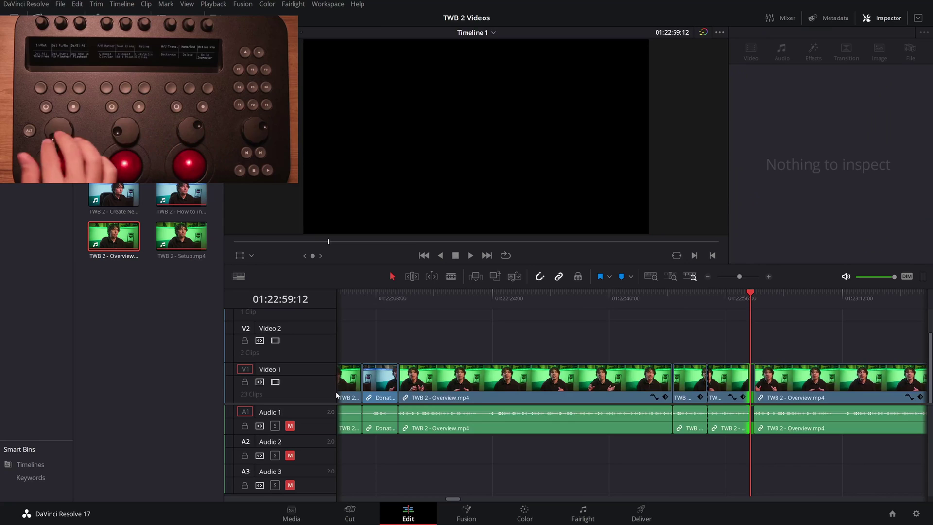
key(ctrl+equal)
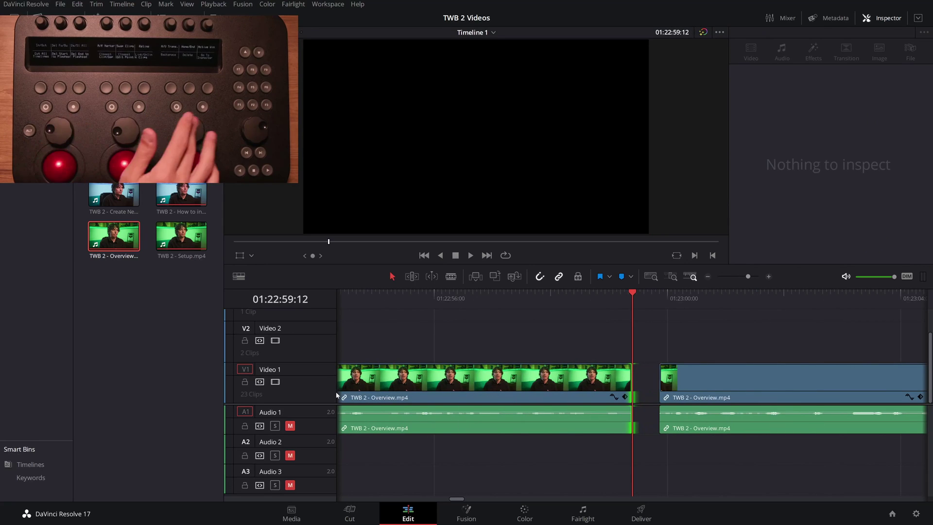
key(comma)
key(comma)
key(comma)
key(comma)
key(comma)
key(comma)
key(comma)
key(comma)
key(comma)
key(comma)
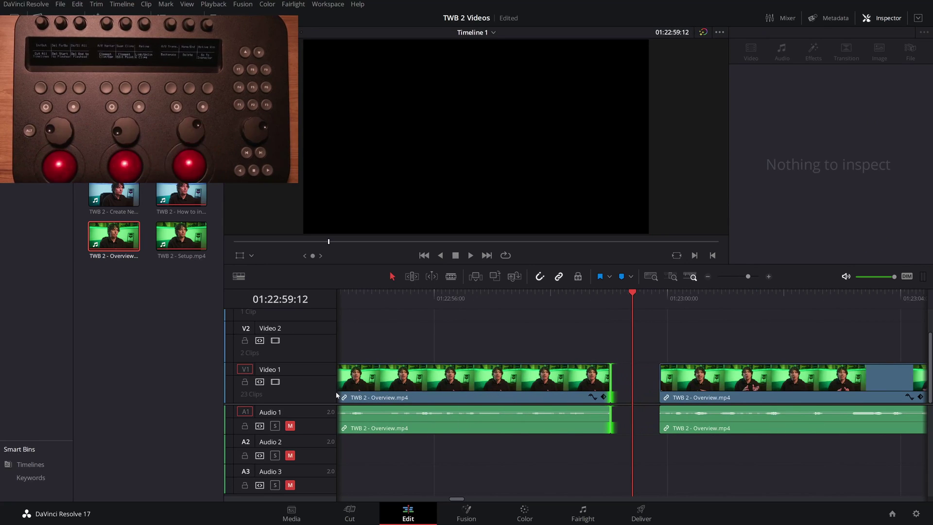
Zoom the timeline out to view the full sequence and back in on the clip after the playhead.
key(ctrl+minus)
key(ctrl+minus)
key(ctrl+minus)
key(ctrl+minus)
key(ctrl+minus)
key(ctrl+minus)
key(ctrl+minus)
key(ctrl+minus)
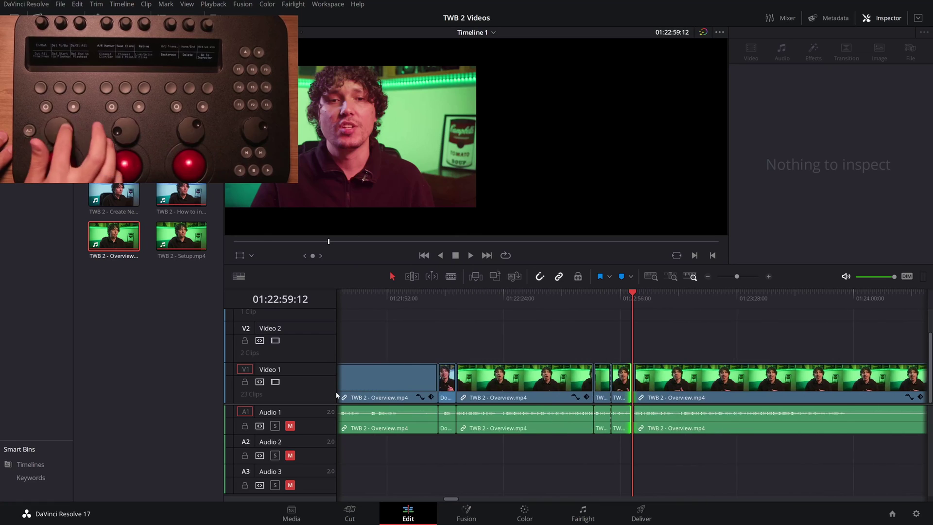
key(ctrl+minus)
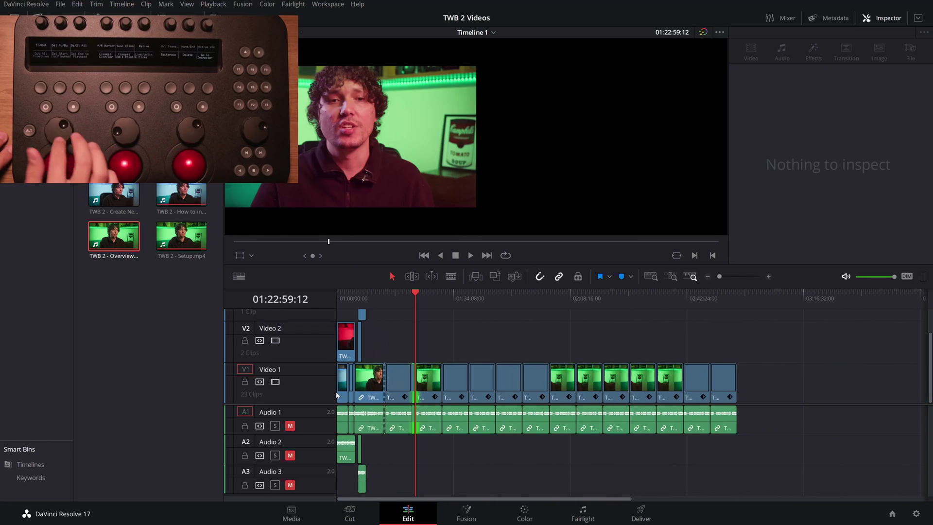
key(ctrl+equal)
key(ctrl+equal)
key(ctrl+equal)
key(ctrl+equal)
key(ctrl+equal)
scroll(442, 314, left, 5)
scroll(442, 316, left, 8)
Add a timeline marker named Marker 1 at 01:22:59:12 and delete it again.
key(i)
key(o)
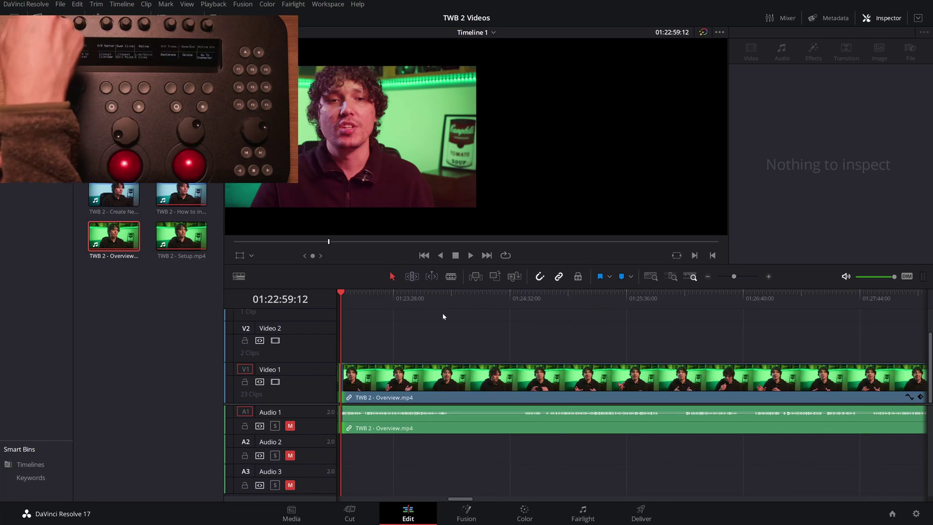
key(ctrl+m)
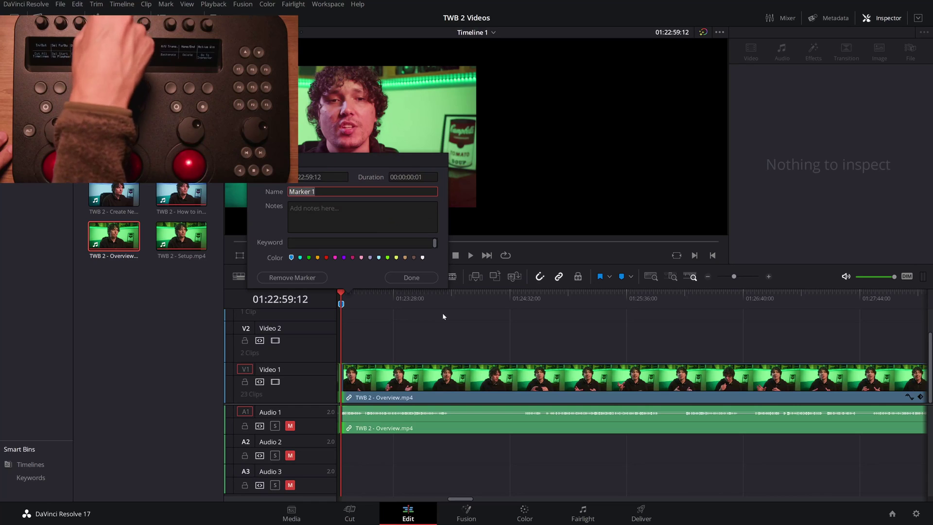
click(418, 277)
key(alt+m)
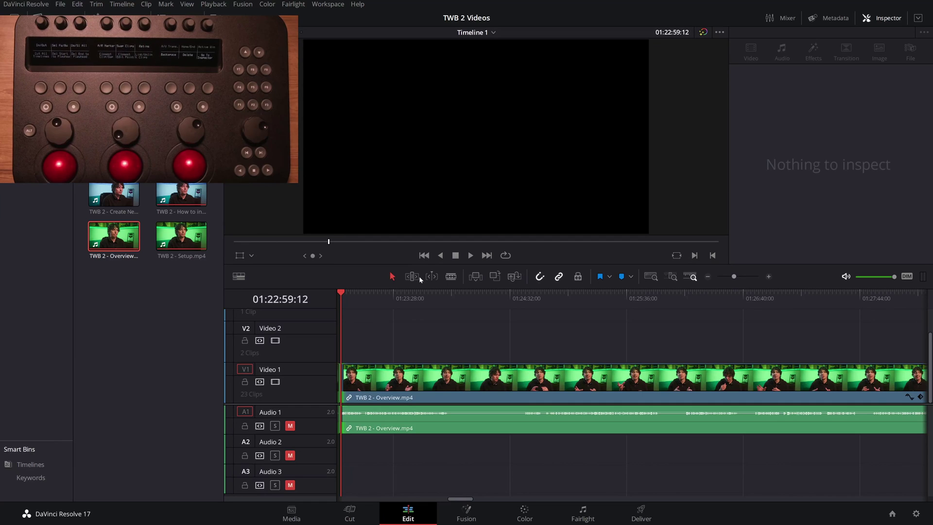
Select every clip on the timeline, bring the full sequence into view and clear the selection.
key(ctrl+a)
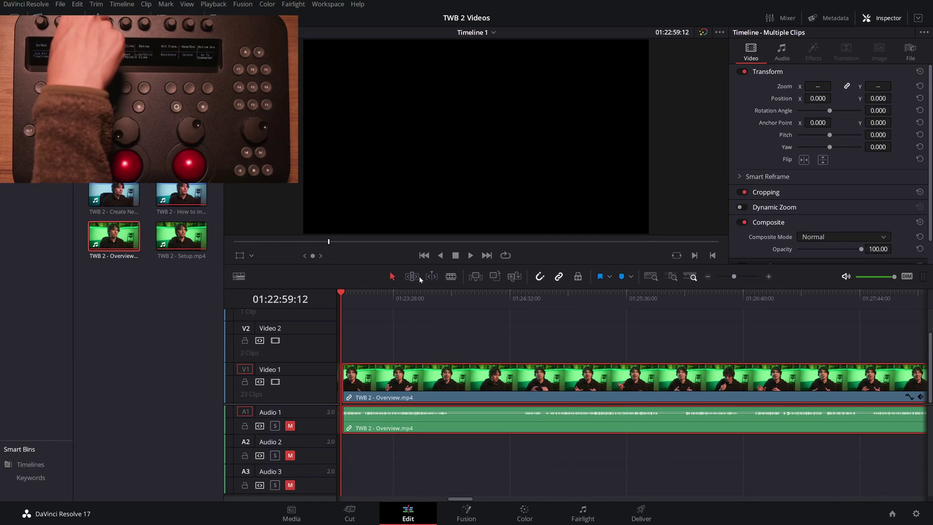
key(shift+z)
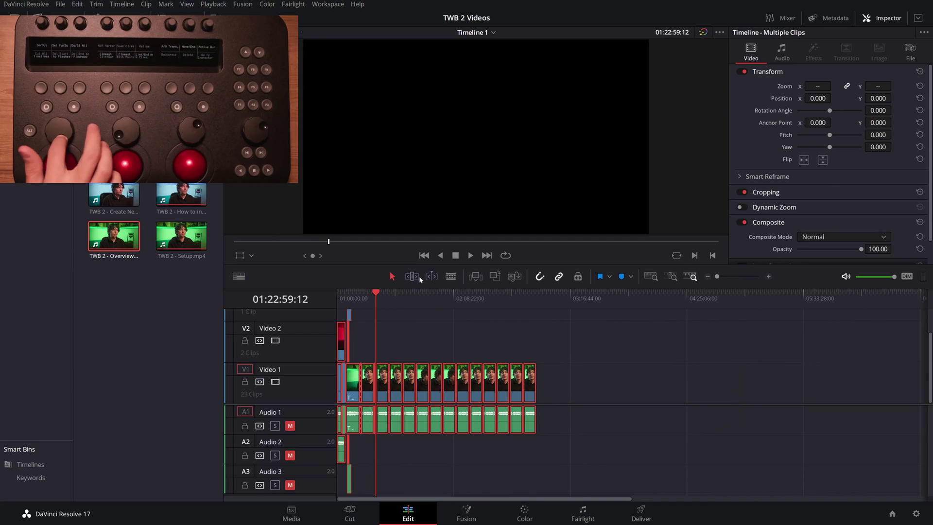
key(ctrl+equal)
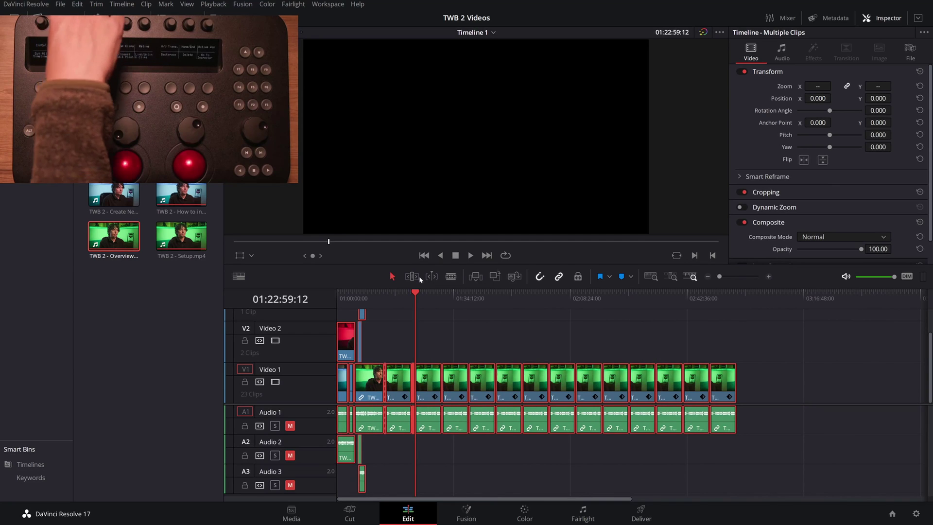
key(ctrl+shift+a)
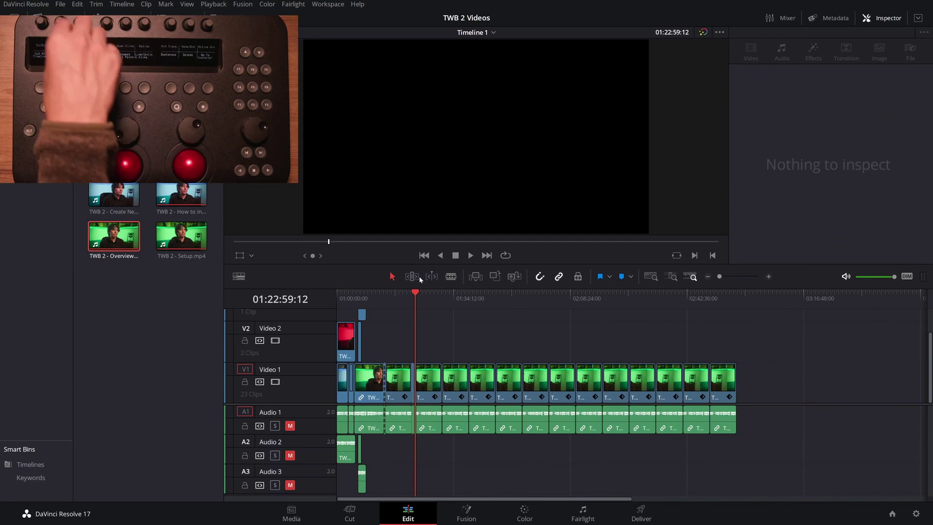
Select all clips before the playhead, and in their place all clips from the playhead onward.
key(ctrl+y)
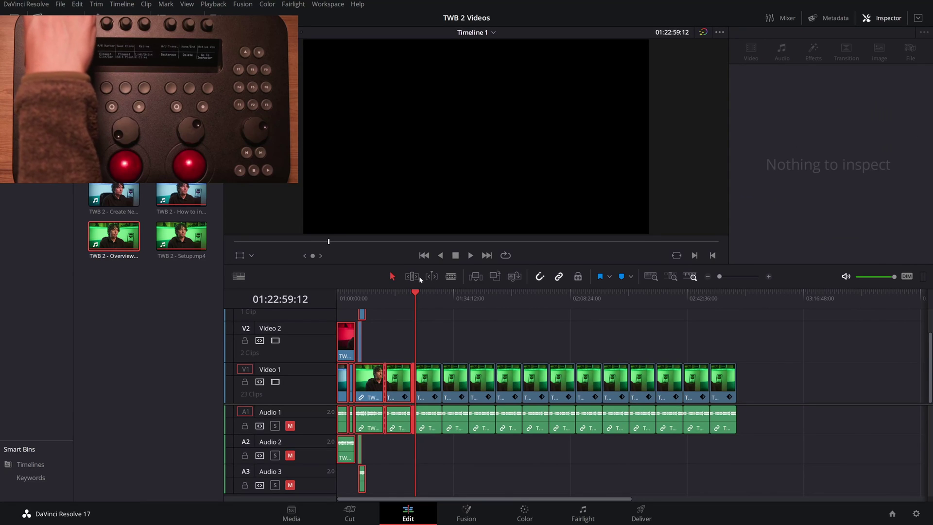
key(y)
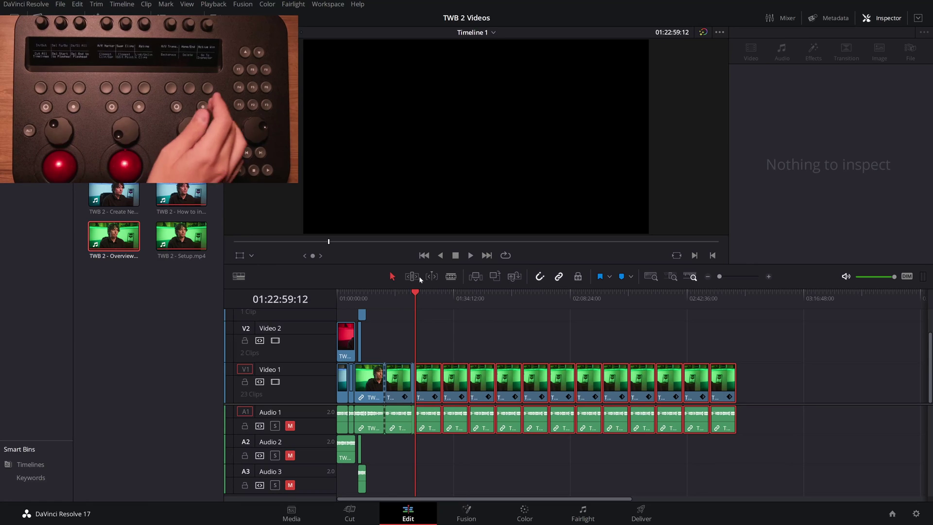
Toggle the Media Pool and the Effects Library on the Edit page and restore both to their original state.
key(ctrl+1)
key(ctrl+1)
key(ctrl+6)
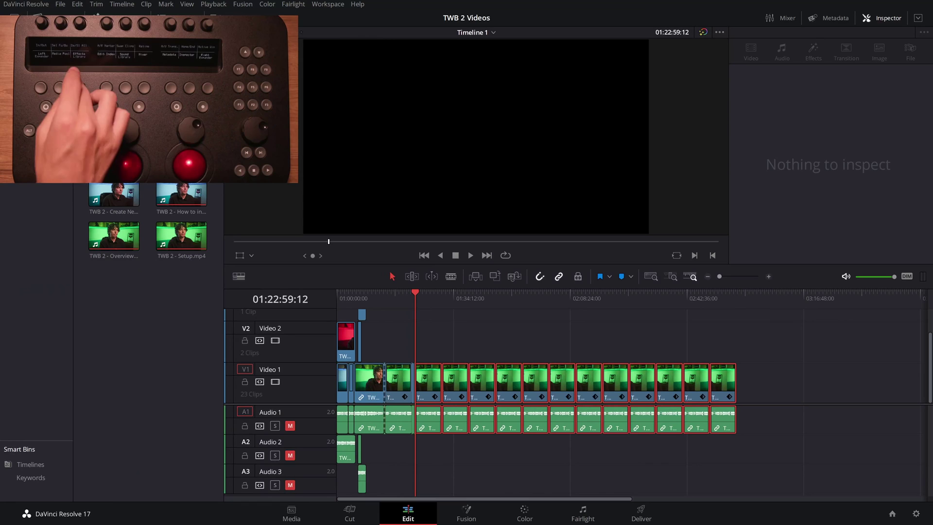
key(ctrl+6)
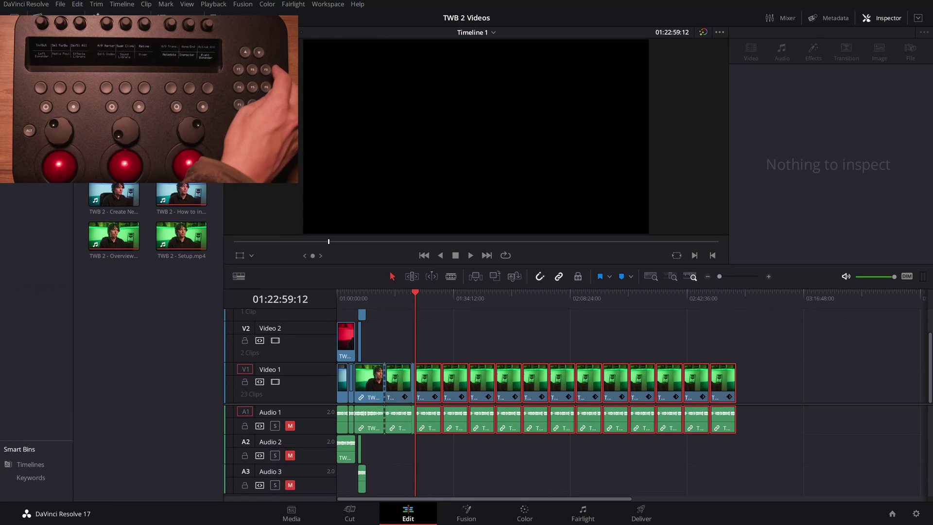
Show the Media Pool on the Color page and return to the Edit page.
key(shift+6)
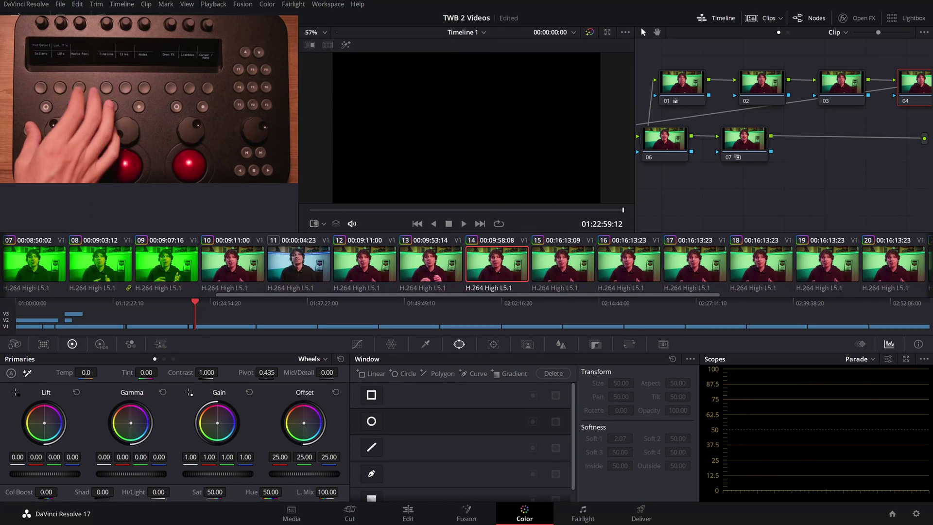
key(ctrl+1)
key(ctrl+1)
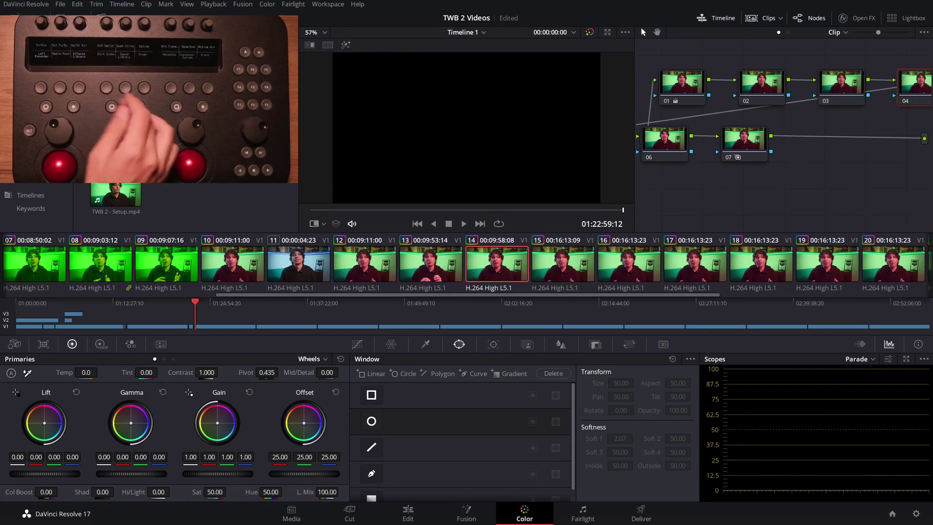
key(shift+4)
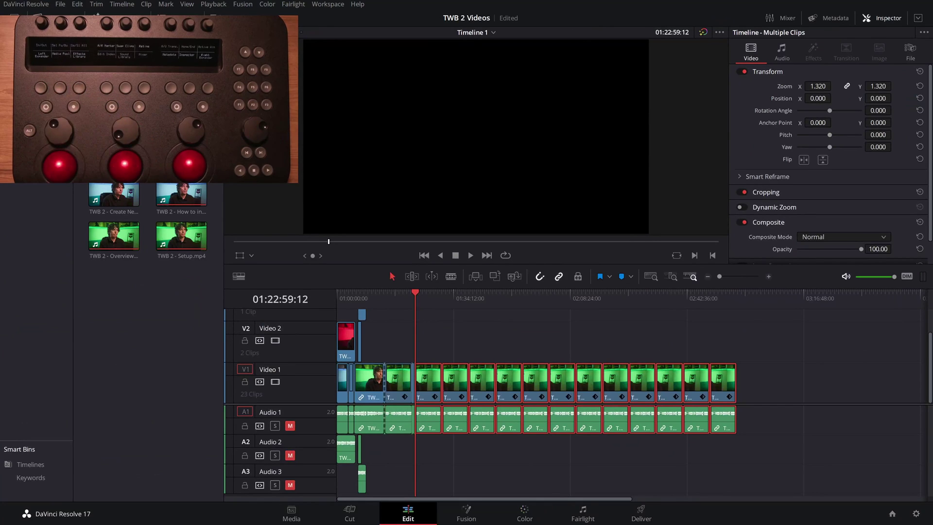
Toggle the Inspector off and on, set the selected clips' Zoom to 1.510, and close the Inspector.
click(884, 20)
click(884, 20)
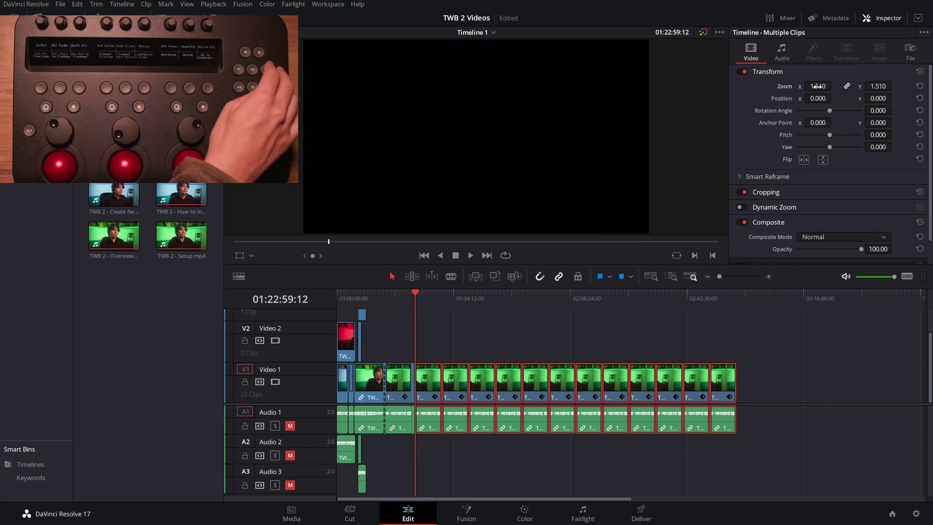
click(884, 18)
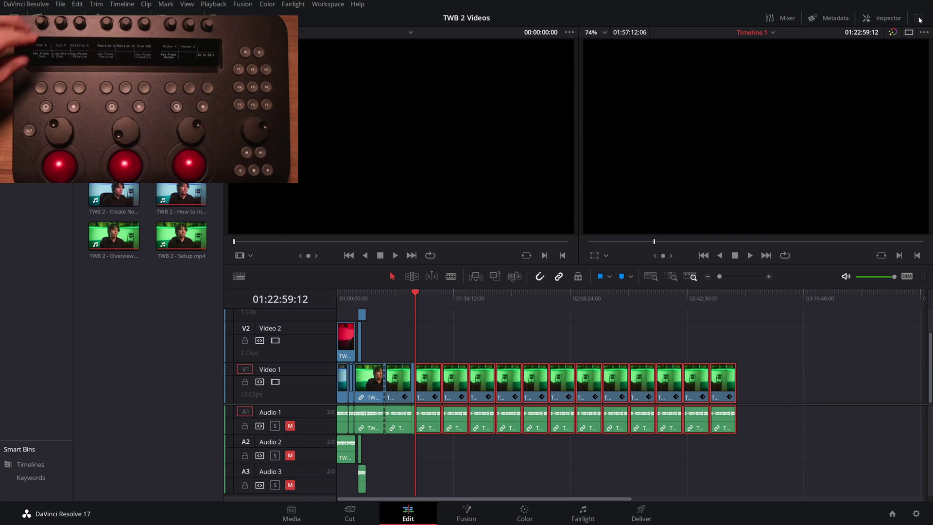
Reopen the Inspector, set the selected clips' Zoom to 1.670 with a vertical flip, and move the playhead to 01:26:29:22.
click(885, 19)
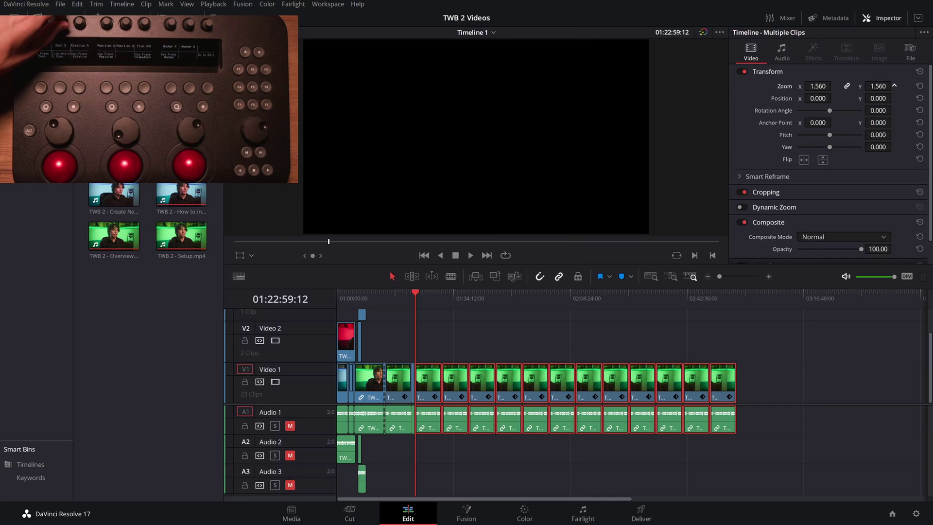
click(506, 335)
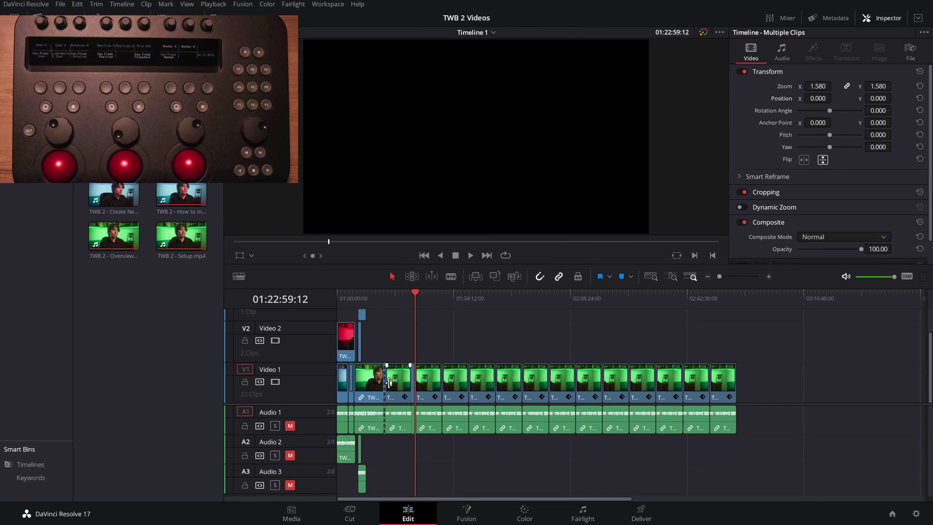
click(441, 392)
click(436, 326)
drag(431, 299, 426, 297)
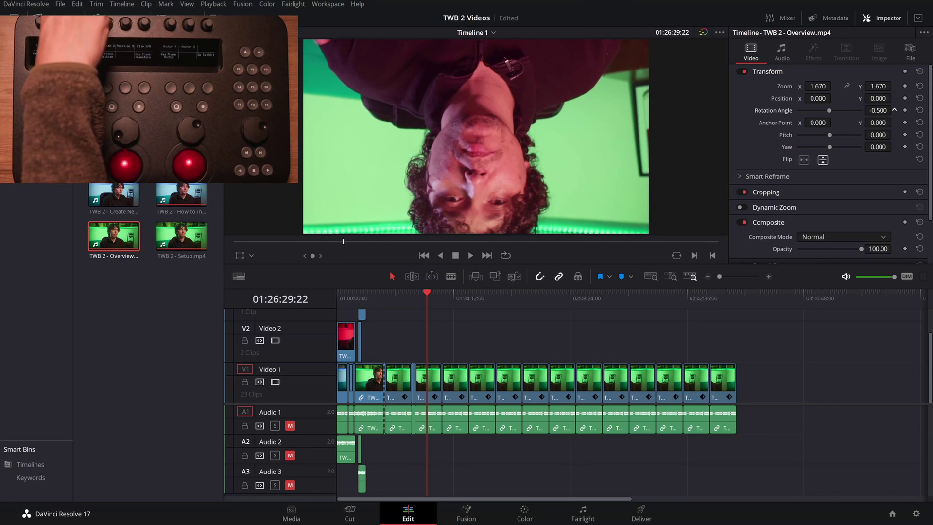
Set the Rotation Angle of the TWB 2 - Overview.mp4 clip under the playhead to 0.800.
drag(878, 110, 894, 111)
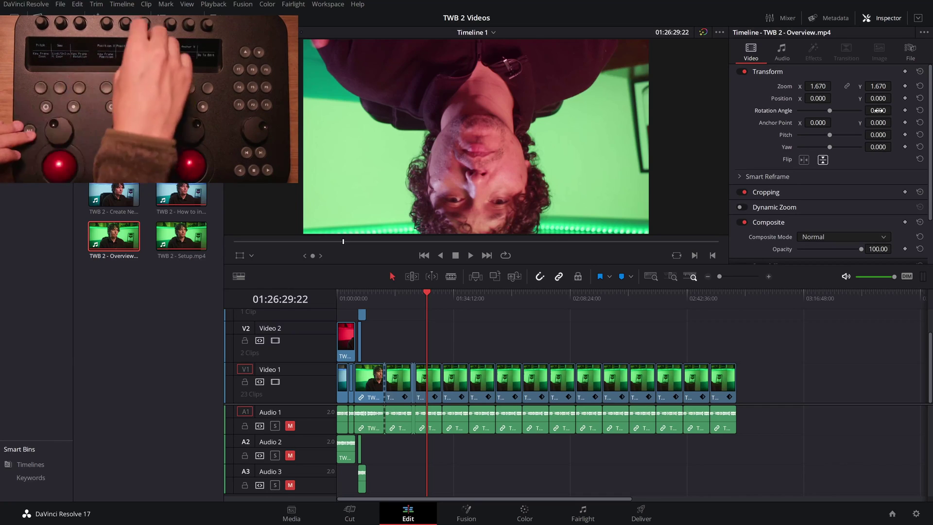
click(904, 85)
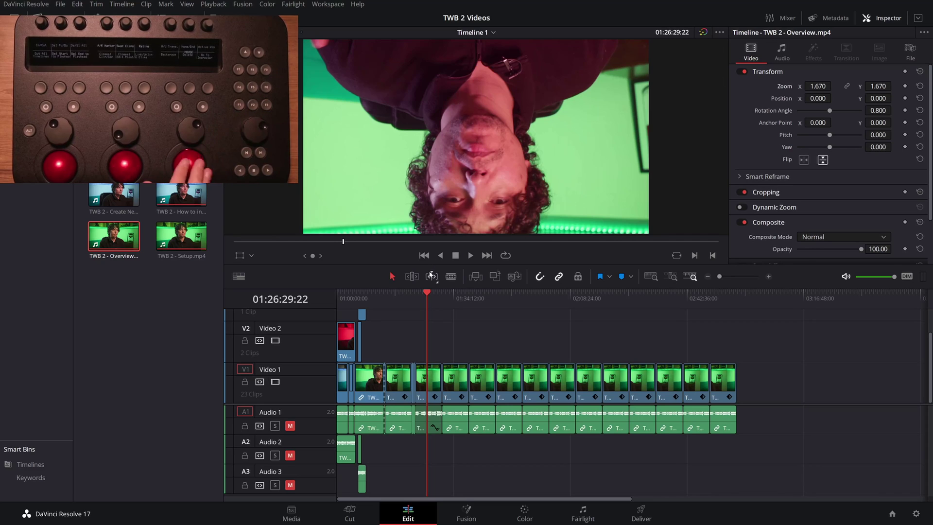
mouse_move(375, 372)
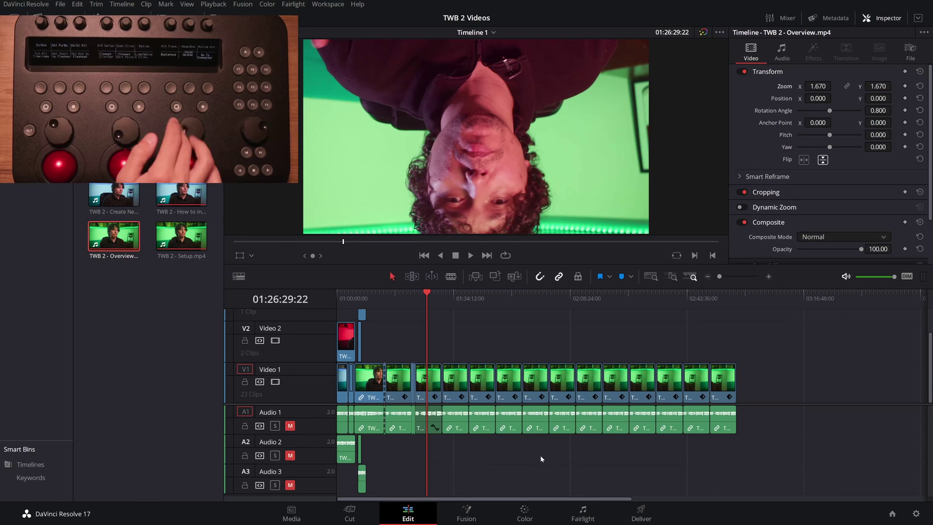
scroll(564, 337, up, 1)
scroll(563, 337, down, 1)
scroll(564, 337, up, 1)
scroll(564, 337, down, 1)
right_click(564, 337)
click(553, 337)
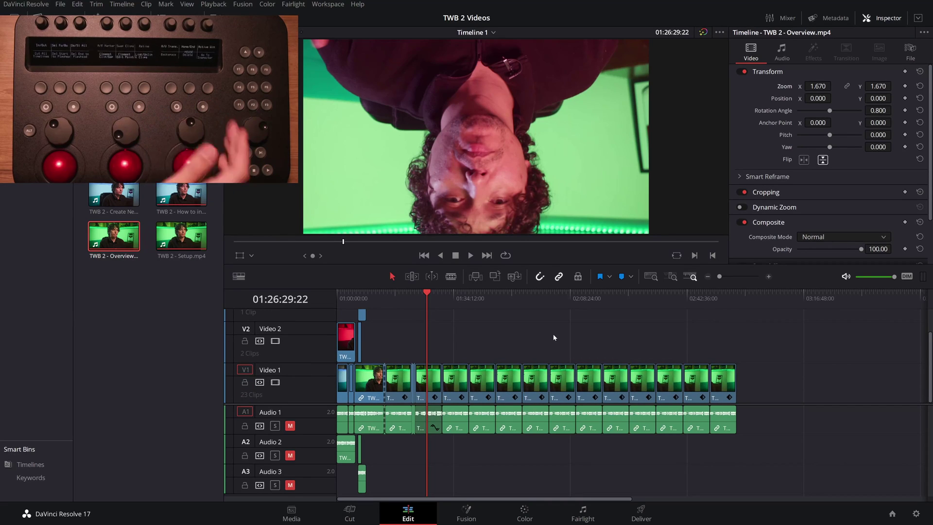
Switch from the Edit page to the Color page for the clip under the playhead.
click(348, 342)
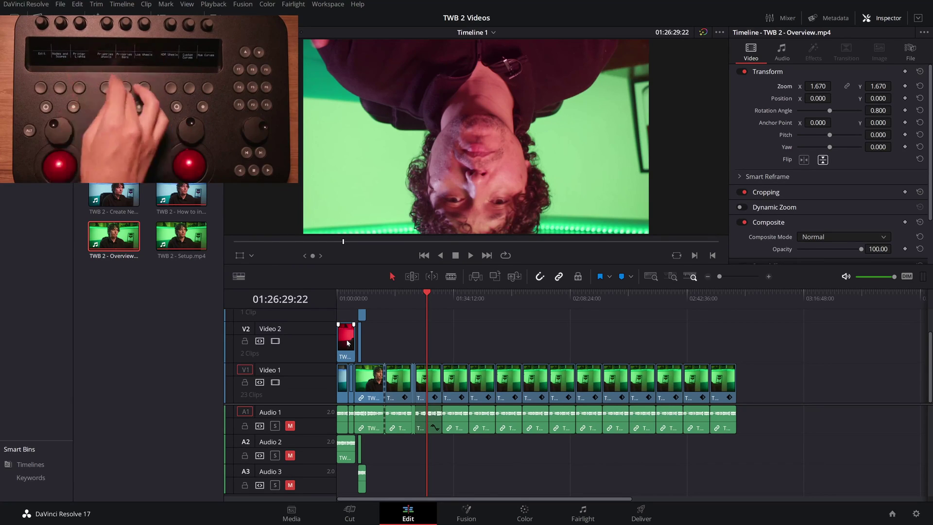
key(shift+6)
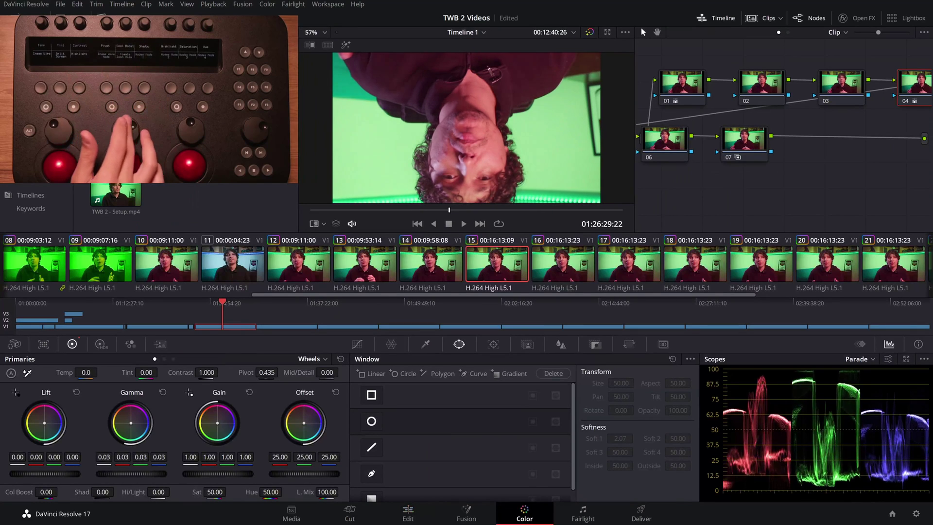